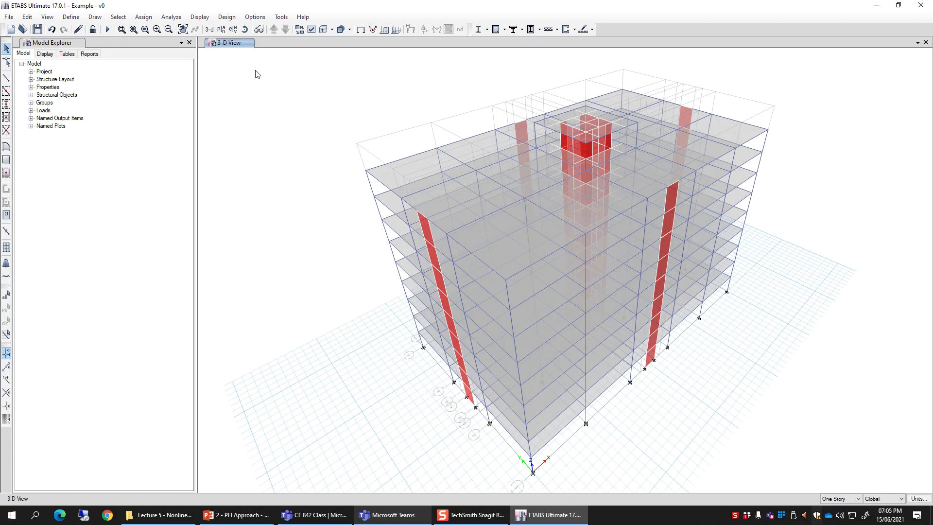
Add a new frame/wall nonlinear hinge property using the Concrete defaults
{"action": "left_click", "coordinate": [70, 17]}
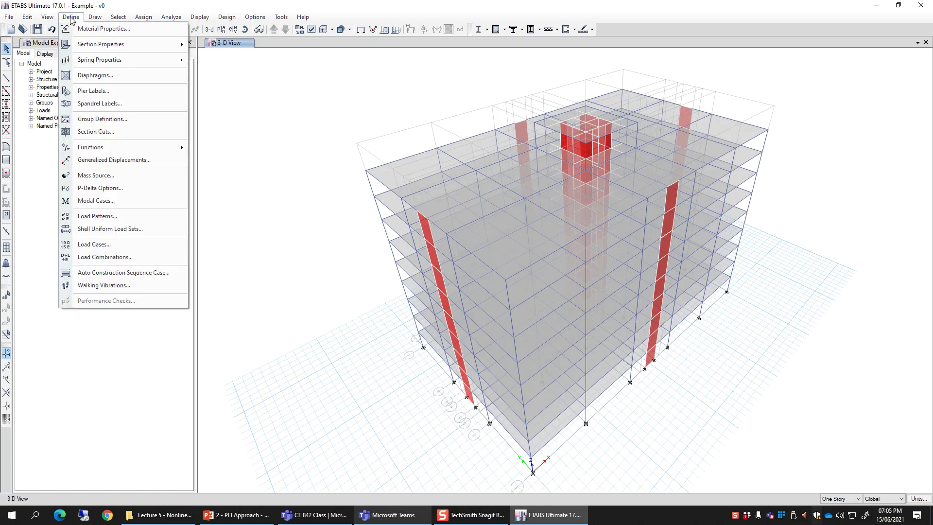
{"action": "mouse_move", "coordinate": [78, 44]}
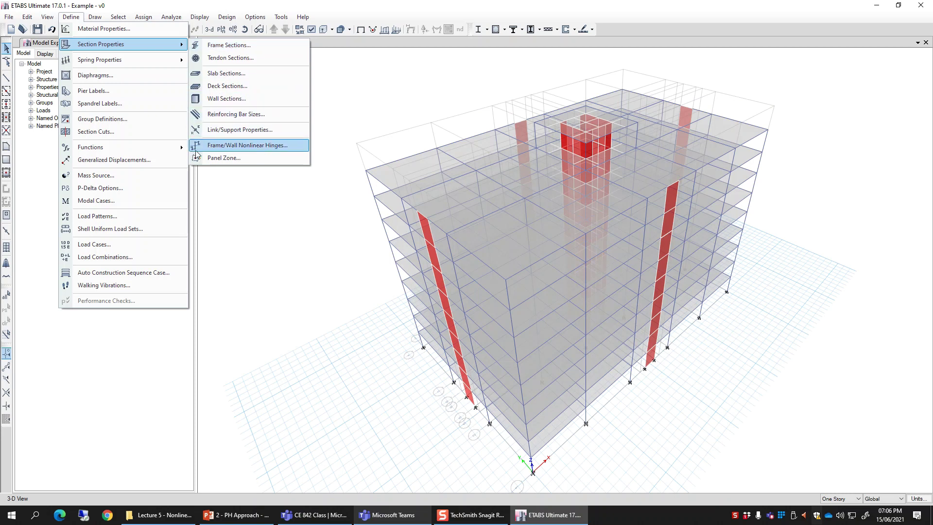
{"action": "left_click", "coordinate": [275, 149]}
{"action": "left_click", "coordinate": [590, 189]}
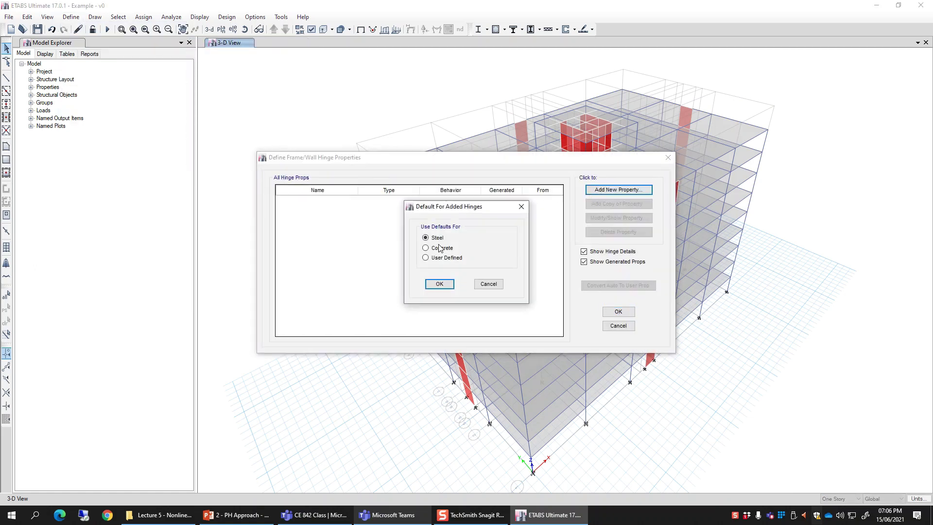
{"action": "left_click", "coordinate": [443, 248]}
{"action": "left_click", "coordinate": [440, 284]}
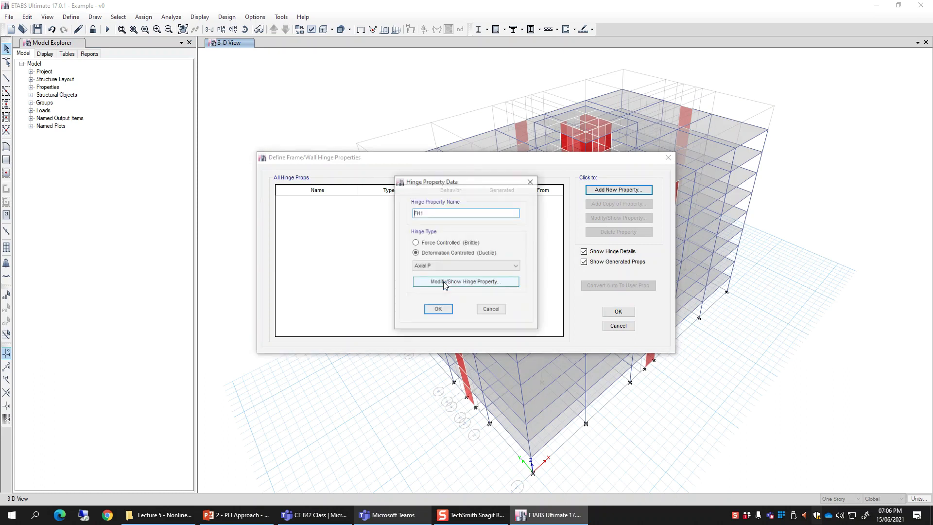
Set the deformation-controlled hinge FH1 to Interacting P-M2-M3 and open its hinge property data
{"action": "left_click", "coordinate": [439, 266]}
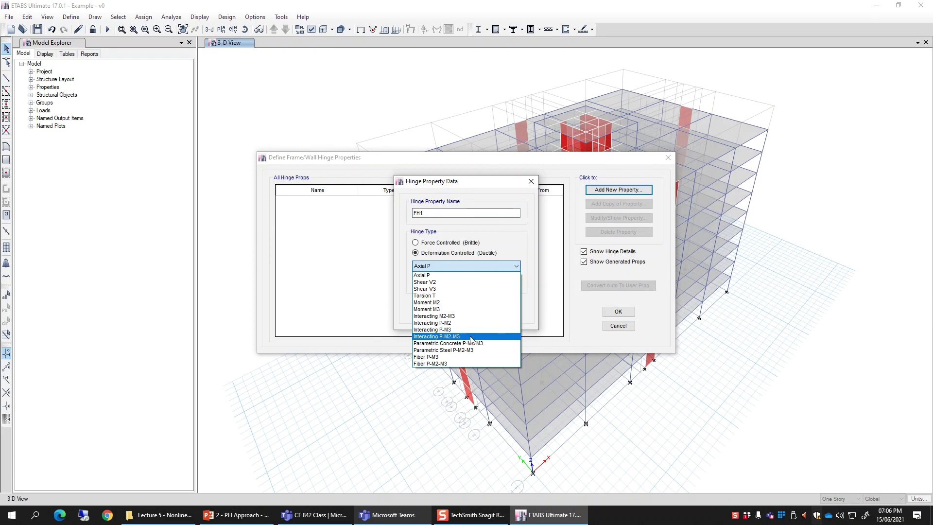
{"action": "left_click", "coordinate": [470, 336]}
{"action": "left_click", "coordinate": [470, 334]}
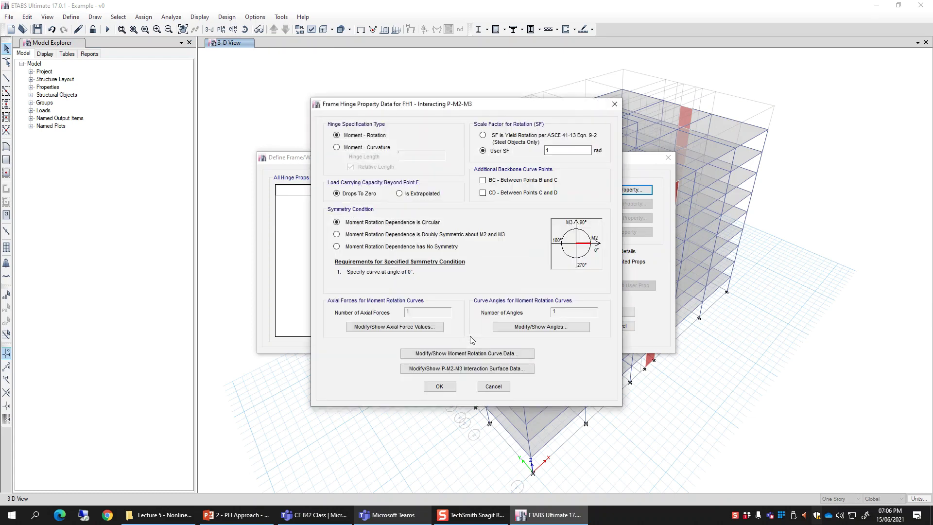
{"action": "left_click_drag", "start_coordinate": [459, 109], "coordinate": [424, 110]}
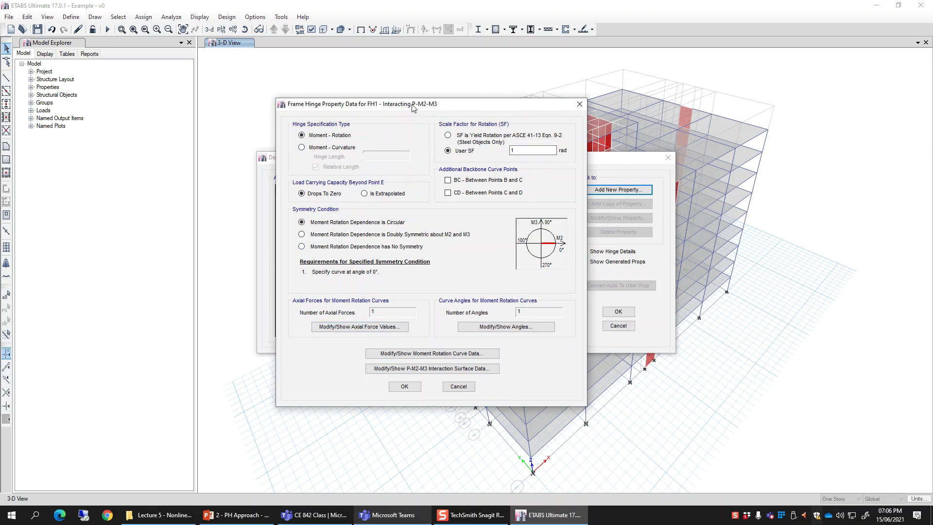
{"action": "left_click_drag", "start_coordinate": [412, 107], "coordinate": [397, 95]}
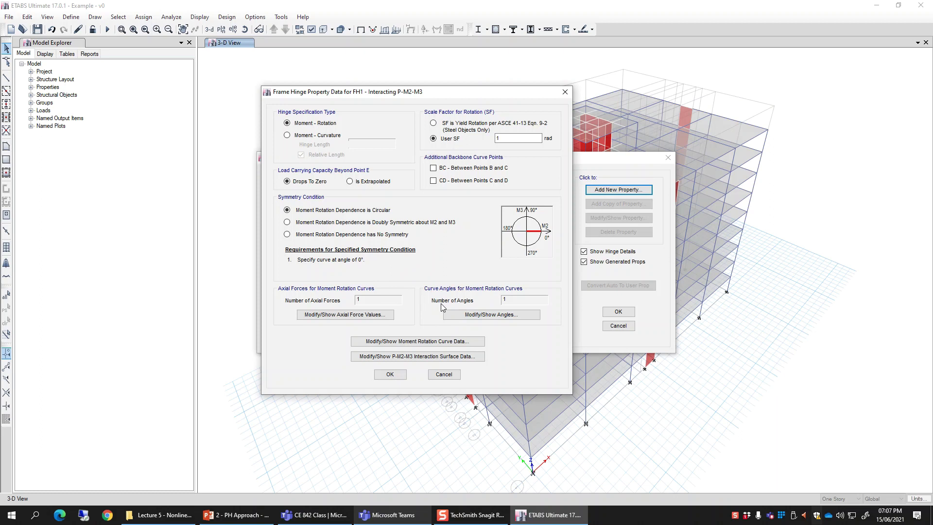
Check the curve angles specified for the circular symmetry condition and leave them unedited
{"action": "left_click", "coordinate": [491, 315]}
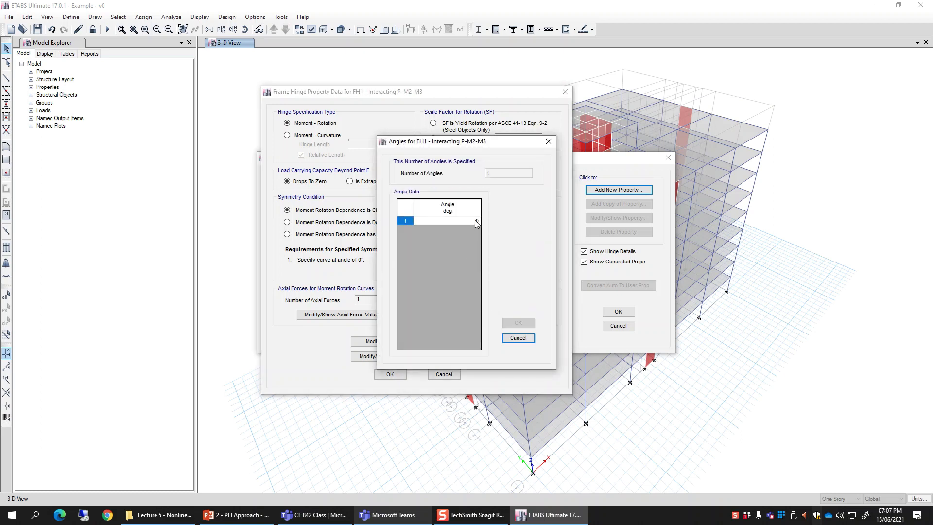
{"action": "left_click", "coordinate": [517, 337]}
{"action": "left_click", "coordinate": [501, 312]}
{"action": "left_click", "coordinate": [518, 339]}
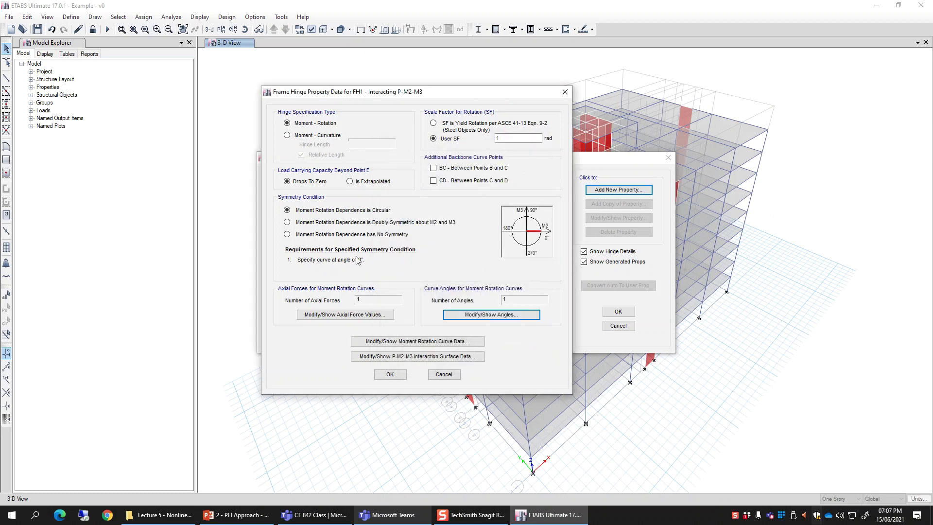
Try the doubly symmetric about M2 and M3 condition and check its curve angles
{"action": "left_click", "coordinate": [389, 222]}
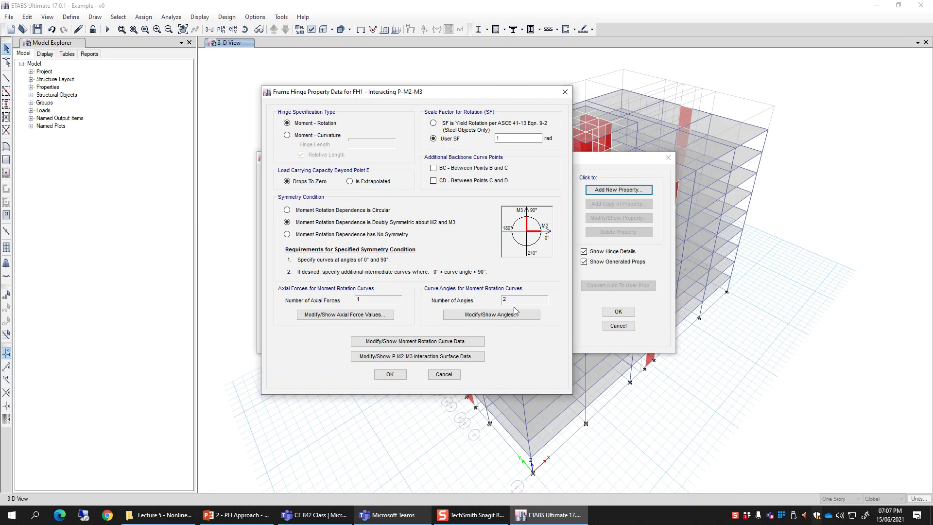
{"action": "left_click", "coordinate": [478, 313]}
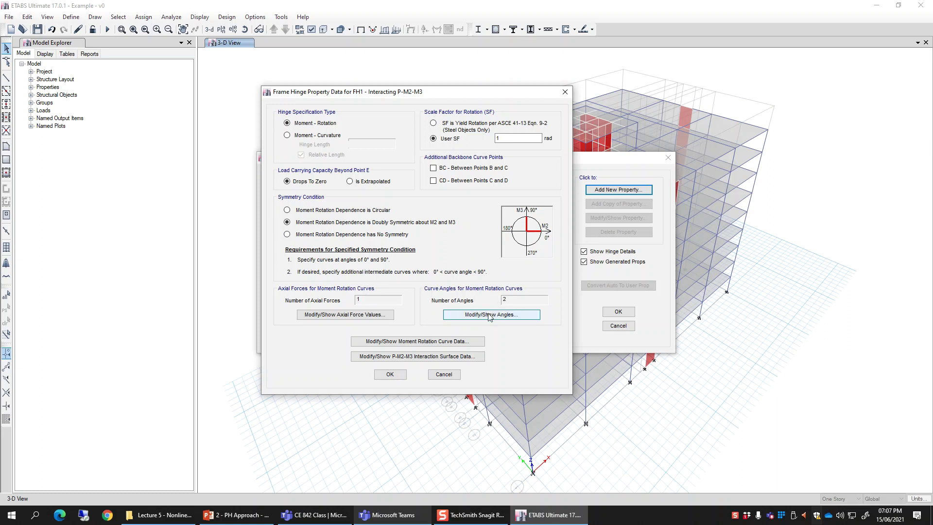
{"action": "type", "text": "0"}
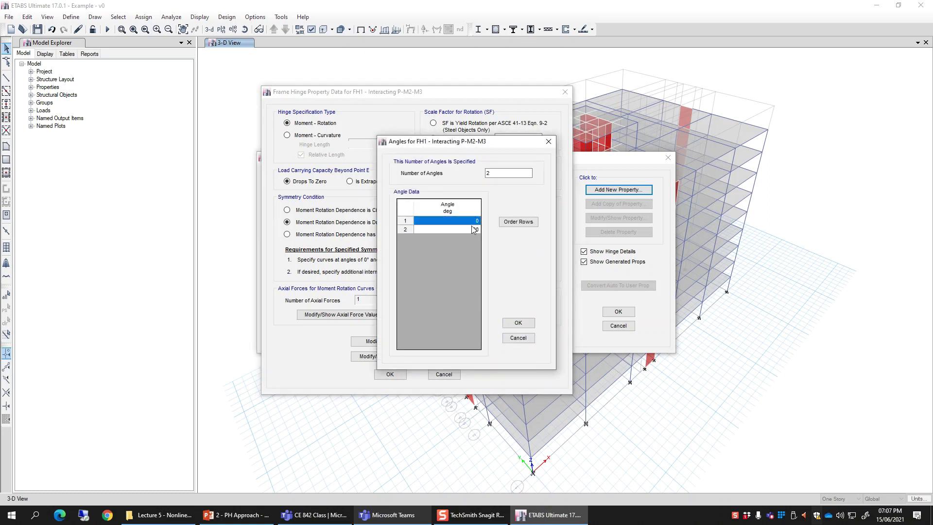
{"action": "left_click", "coordinate": [471, 226]}
{"action": "left_click", "coordinate": [518, 324]}
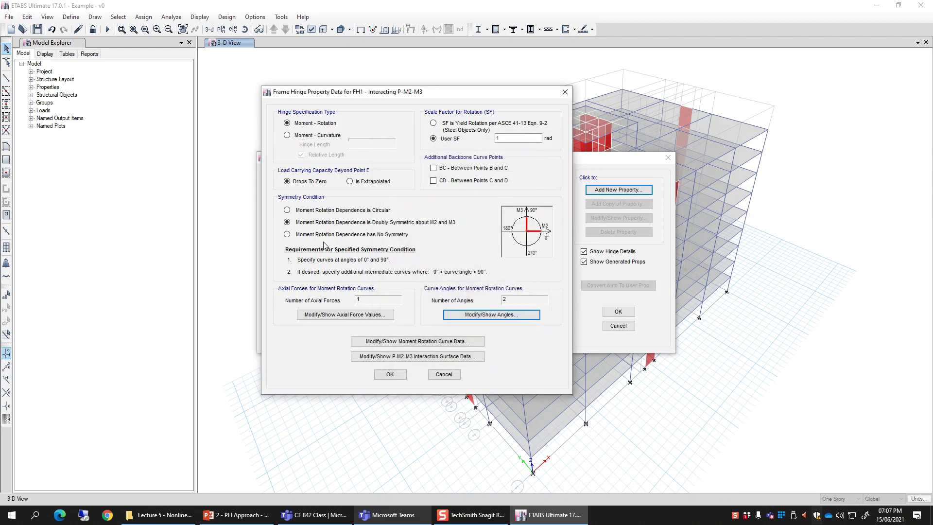
Set the hinge's moment rotation dependence to No Symmetry and check each of its curve angles
{"action": "left_click", "coordinate": [309, 235]}
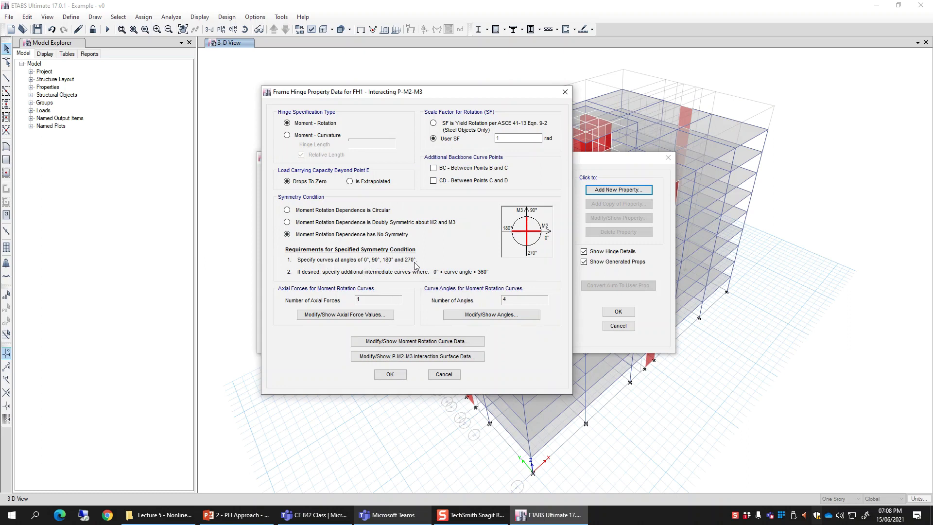
{"action": "left_click", "coordinate": [486, 315]}
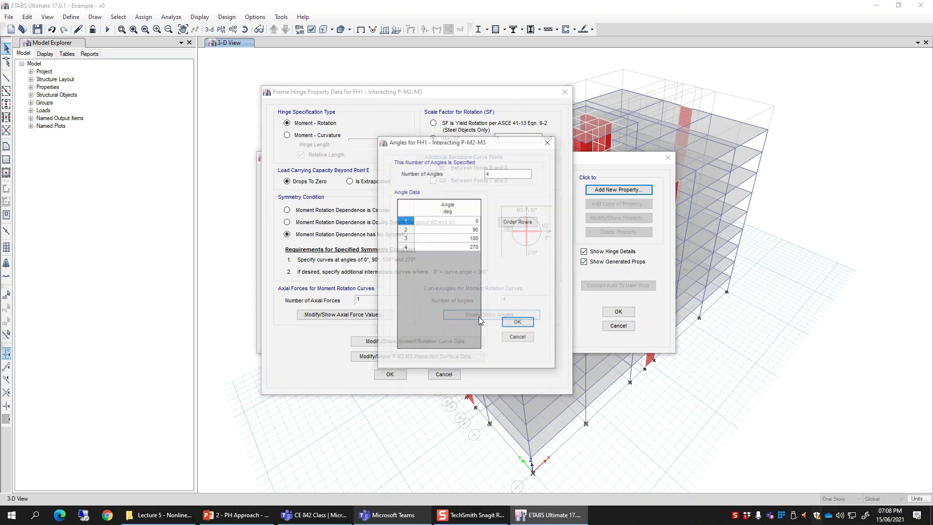
{"action": "left_click", "coordinate": [467, 232]}
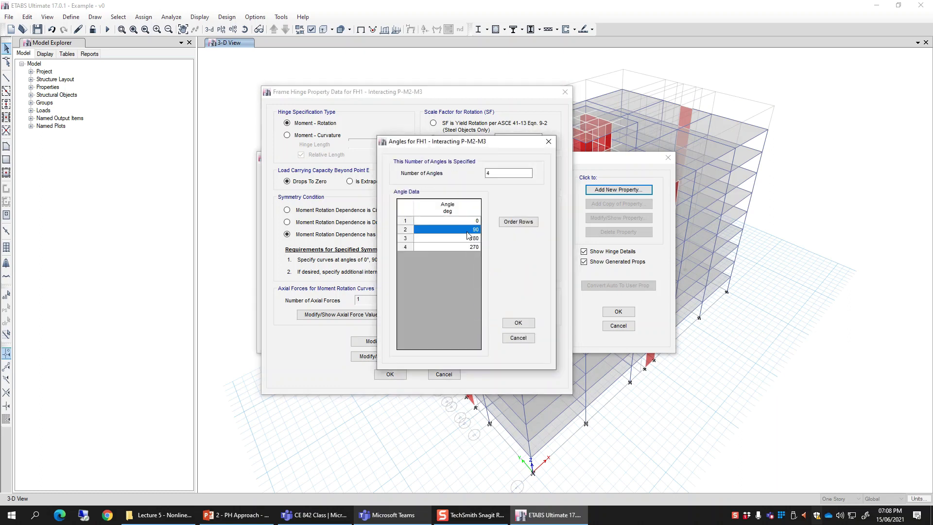
{"action": "left_click", "coordinate": [468, 239]}
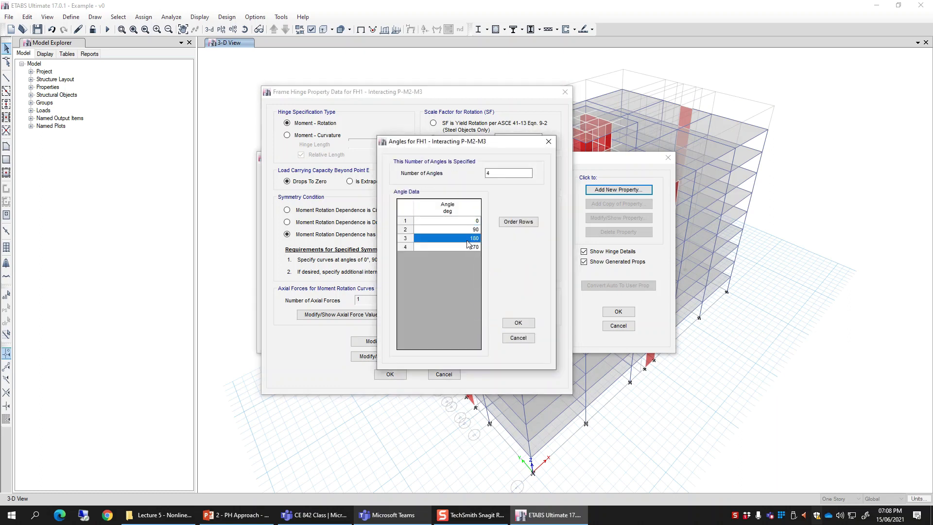
{"action": "left_click", "coordinate": [467, 246]}
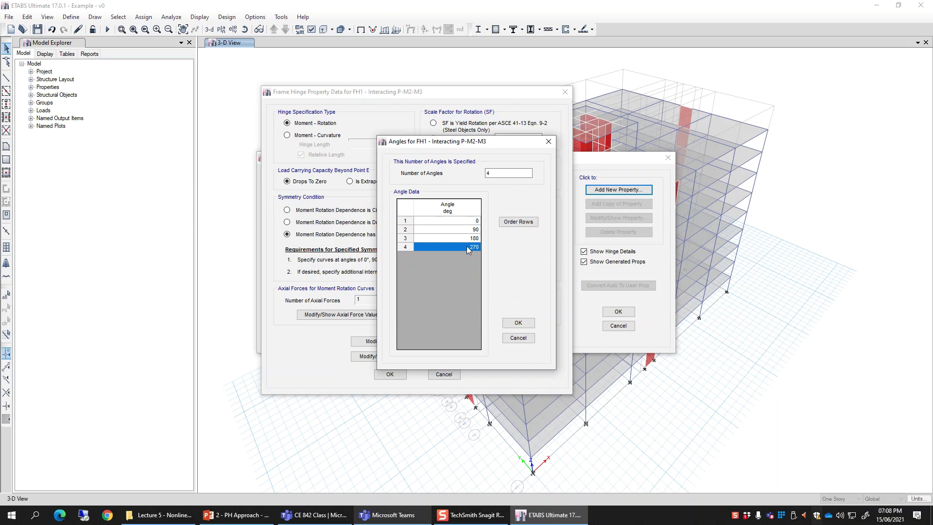
{"action": "left_click", "coordinate": [518, 338]}
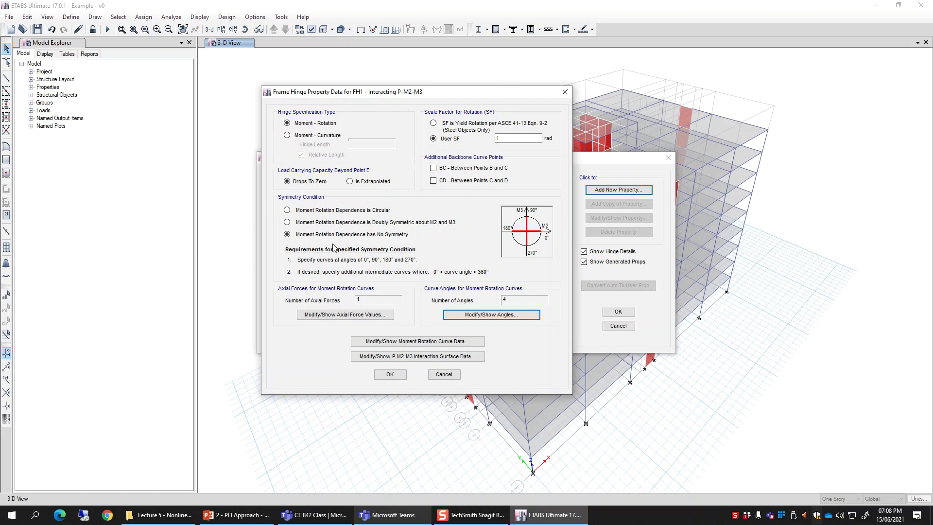
Compare the circular and doubly symmetric conditions, ending back on the No Symmetry option
{"action": "left_click", "coordinate": [345, 212]}
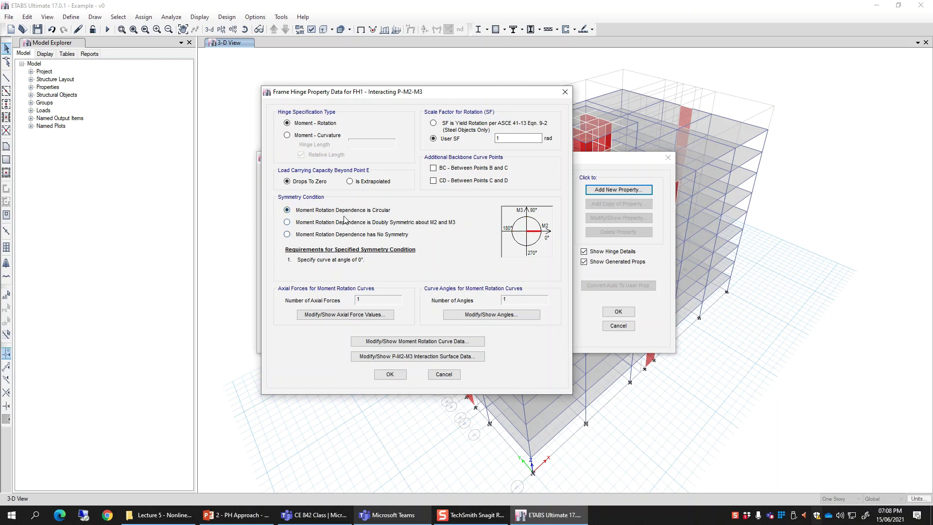
{"action": "left_click", "coordinate": [324, 222]}
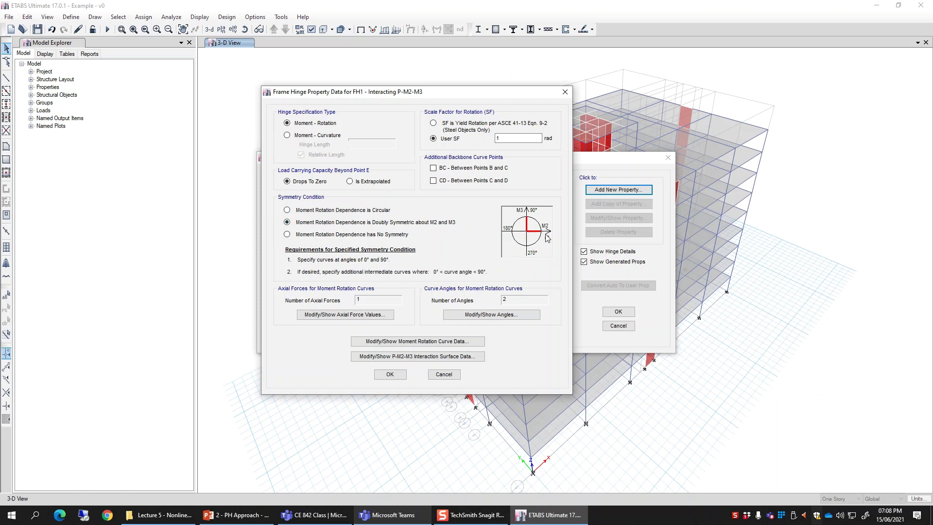
{"action": "left_click", "coordinate": [309, 235]}
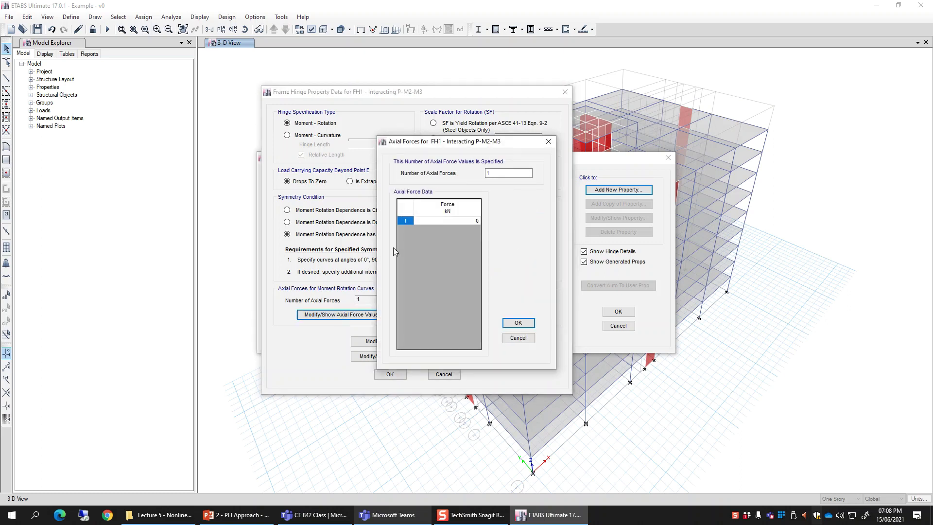
Examine the axial force data for the moment rotation curves and leave it without saving
{"action": "left_click_drag", "start_coordinate": [498, 147], "coordinate": [408, 137]}
{"action": "left_click", "coordinate": [375, 208]}
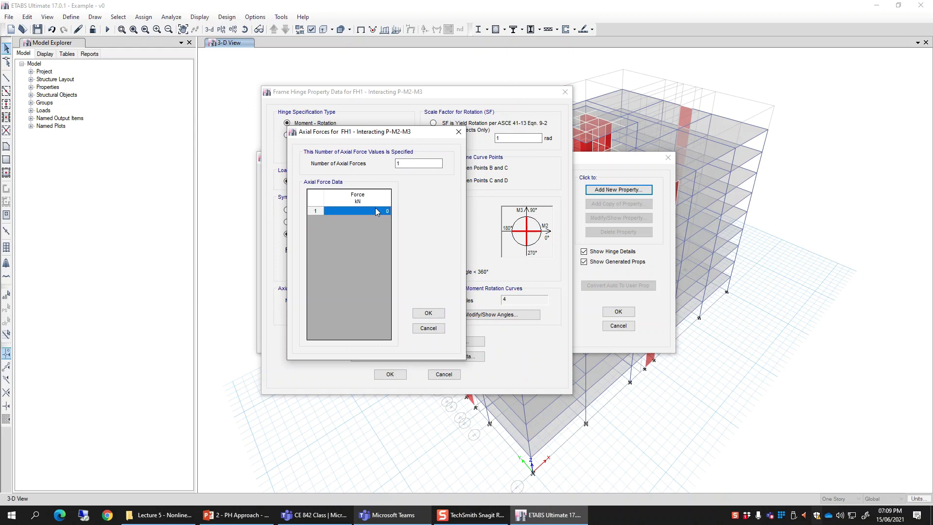
{"action": "left_click", "coordinate": [375, 208]}
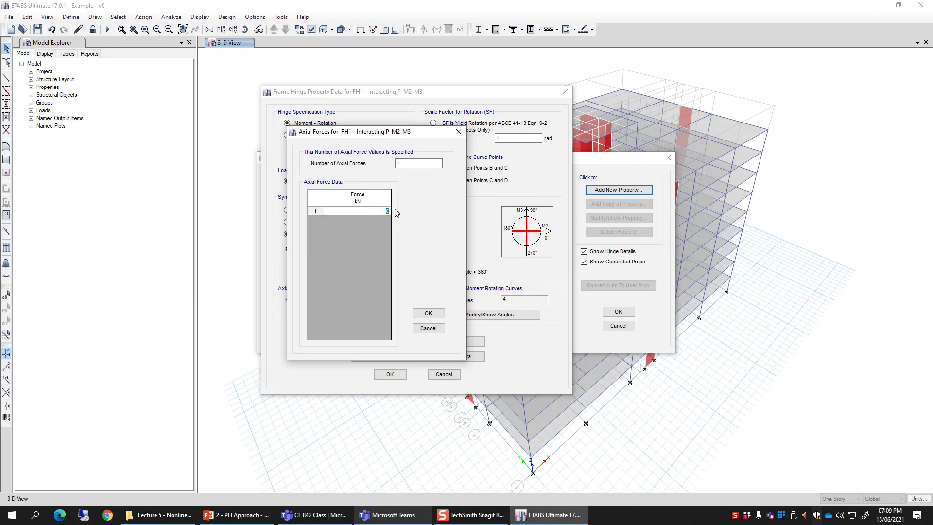
{"action": "left_click", "coordinate": [418, 328]}
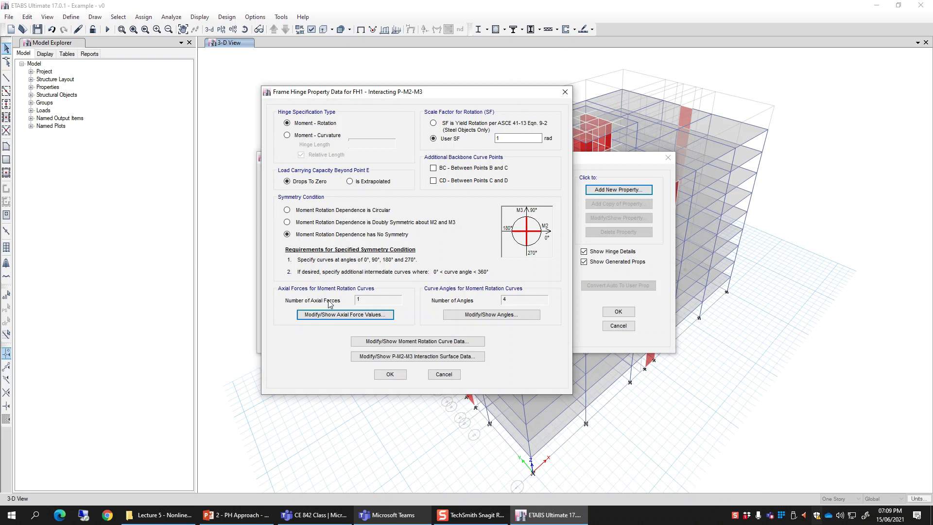
Set the number of axial forces for the moment rotation curves to 5
{"action": "left_click", "coordinate": [371, 314]}
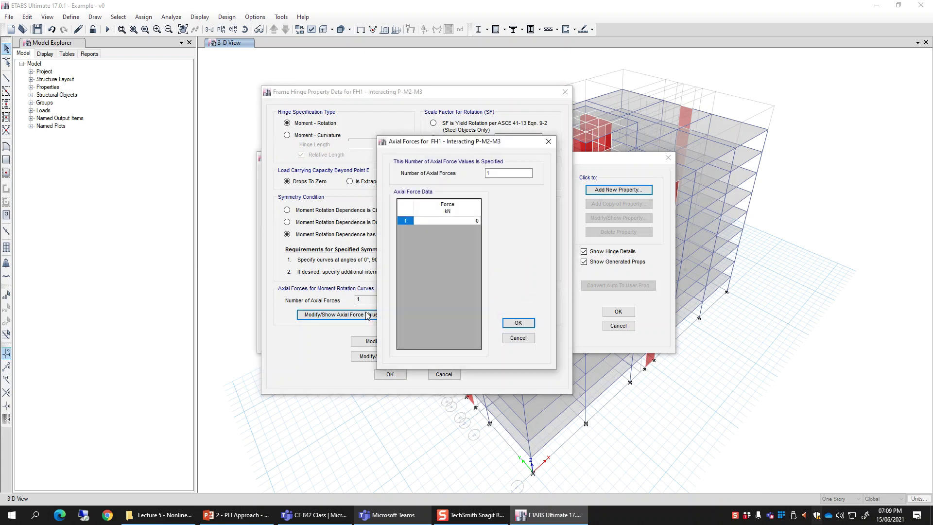
{"action": "double_click", "coordinate": [487, 173]}
{"action": "type", "text": "5"}
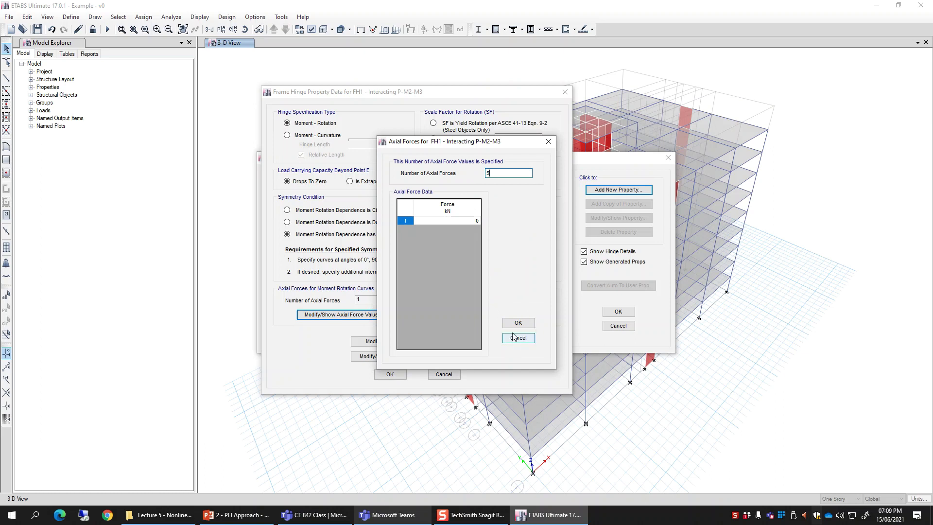
{"action": "left_click", "coordinate": [518, 323]}
Reopen the axial force values and set the second force to 10 kN and the third to 50 kN
{"action": "left_click", "coordinate": [386, 315]}
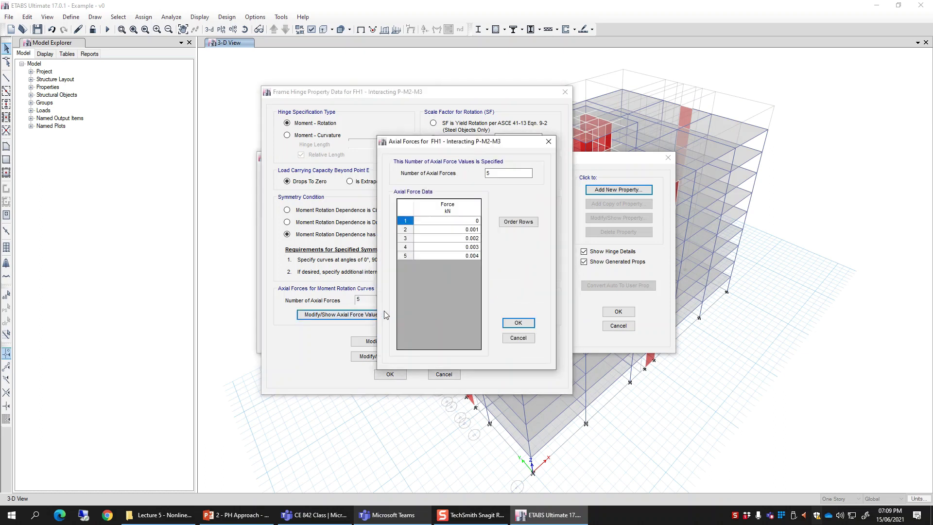
{"action": "left_click", "coordinate": [469, 222]}
{"action": "left_click", "coordinate": [471, 229]}
{"action": "left_click", "coordinate": [468, 238]}
{"action": "left_click", "coordinate": [465, 246]}
{"action": "left_click", "coordinate": [462, 256]}
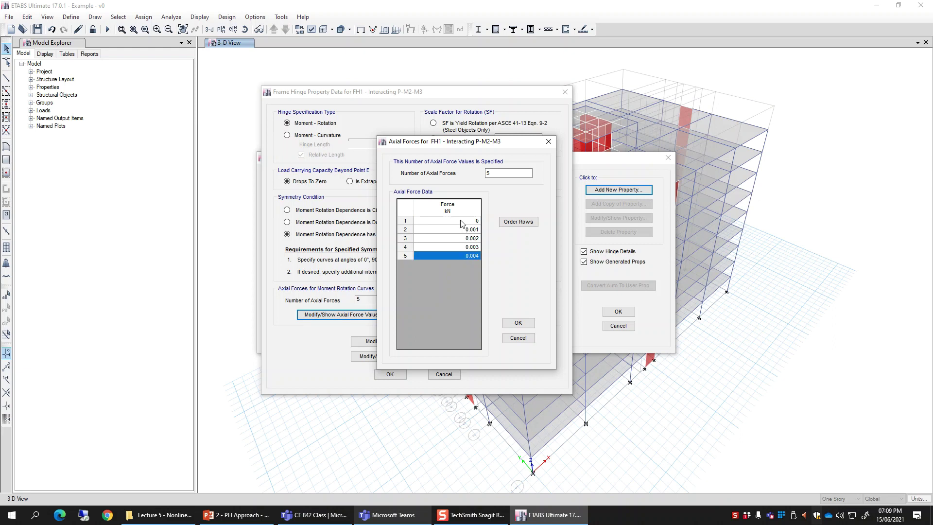
{"action": "left_click", "coordinate": [464, 246]}
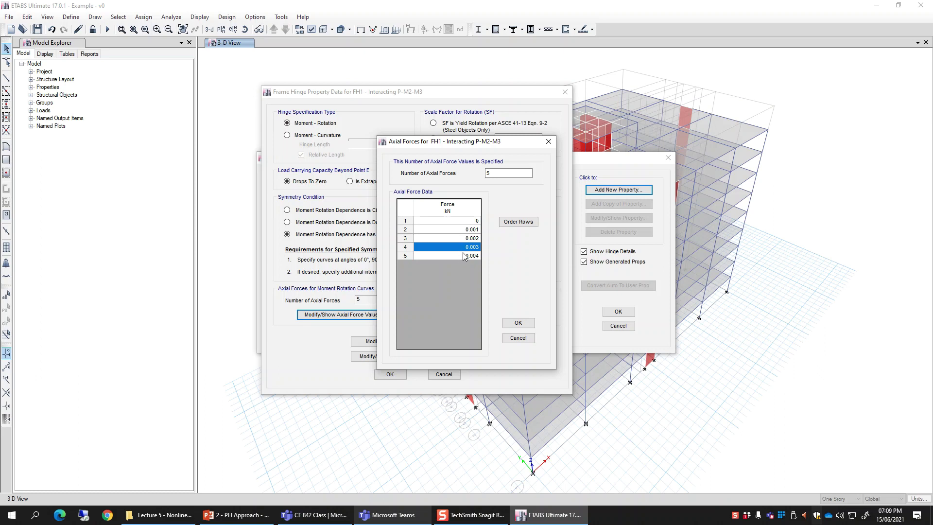
{"action": "left_click", "coordinate": [464, 229]}
{"action": "left_click", "coordinate": [464, 229]}
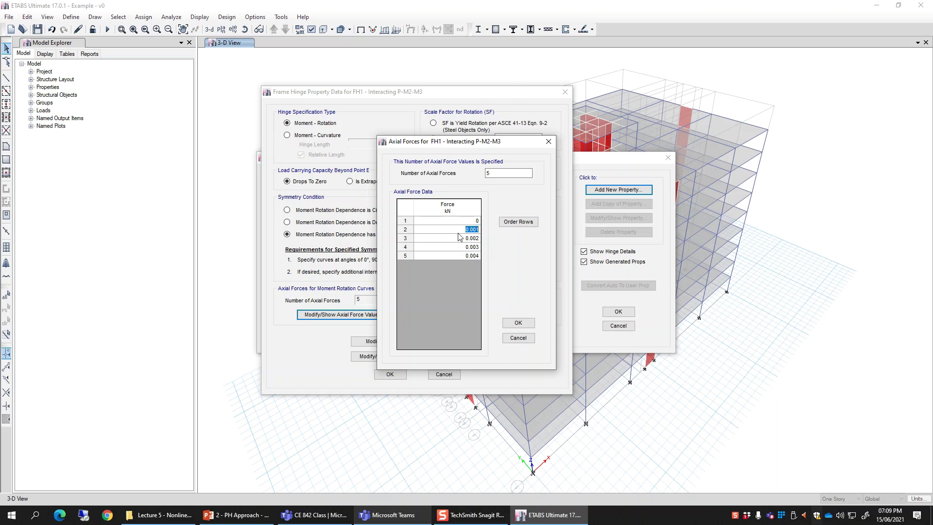
{"action": "type", "text": "10"}
{"action": "left_click", "coordinate": [474, 239]}
{"action": "left_click", "coordinate": [474, 241]}
{"action": "type", "text": "50"}
Set the fourth axial force to 500 kN and accept the axial force data
{"action": "left_click", "coordinate": [478, 249]}
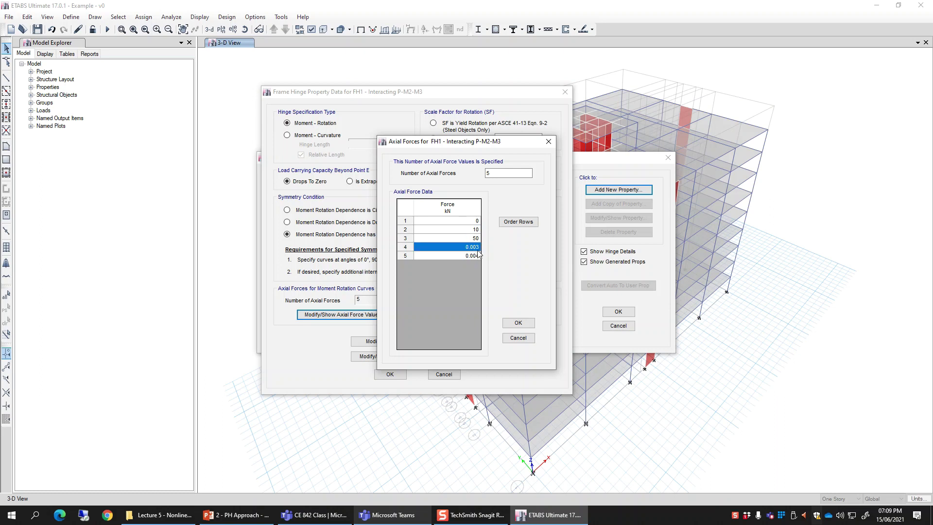
{"action": "left_click", "coordinate": [479, 247]}
{"action": "type", "text": "440"}
{"action": "left_click", "coordinate": [475, 249]}
{"action": "type", "text": "500"}
{"action": "left_click", "coordinate": [468, 256]}
{"action": "left_click", "coordinate": [469, 230]}
{"action": "left_click_drag", "start_coordinate": [470, 221], "coordinate": [475, 262]}
{"action": "left_click", "coordinate": [469, 248]}
{"action": "left_click", "coordinate": [468, 238]}
{"action": "left_click", "coordinate": [467, 229]}
{"action": "left_click", "coordinate": [465, 222]}
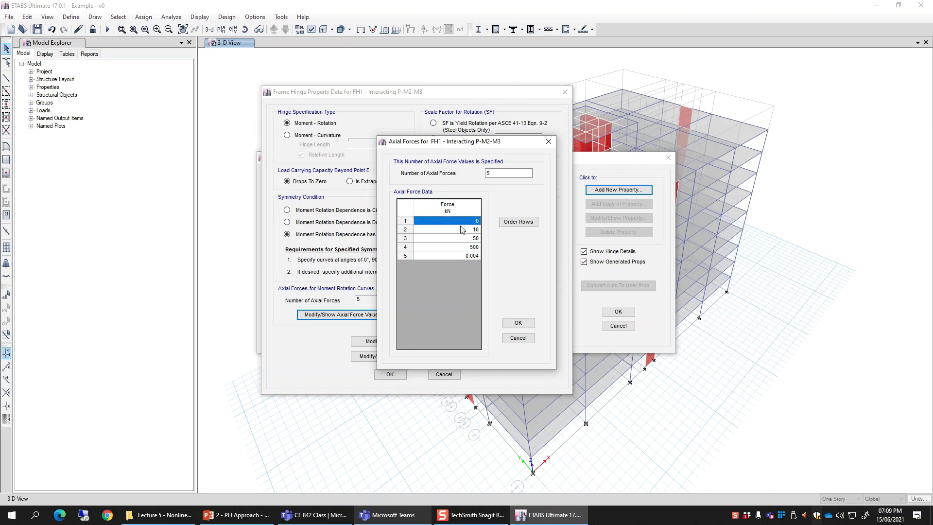
{"action": "left_click", "coordinate": [518, 322]}
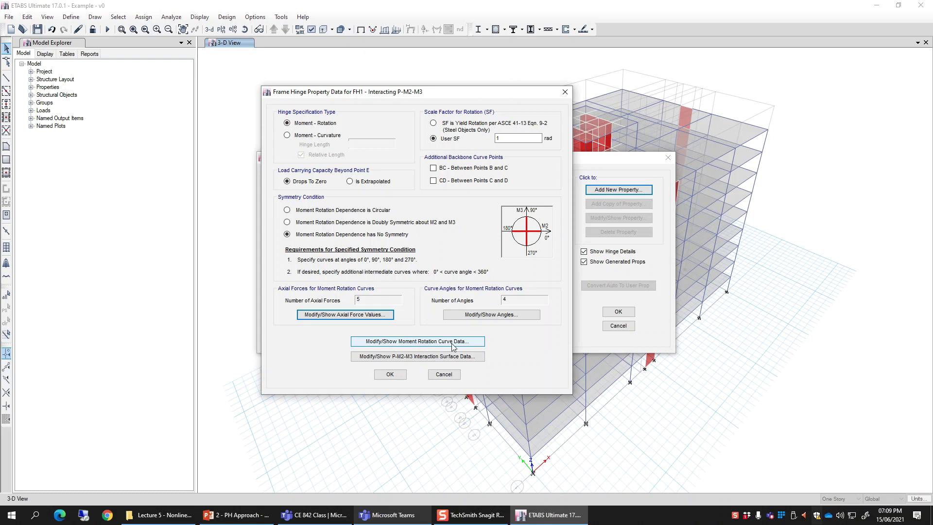
Open the moment rotation curve data and view the curves for the different axial forces, ending at 500 kN
{"action": "left_click", "coordinate": [478, 342]}
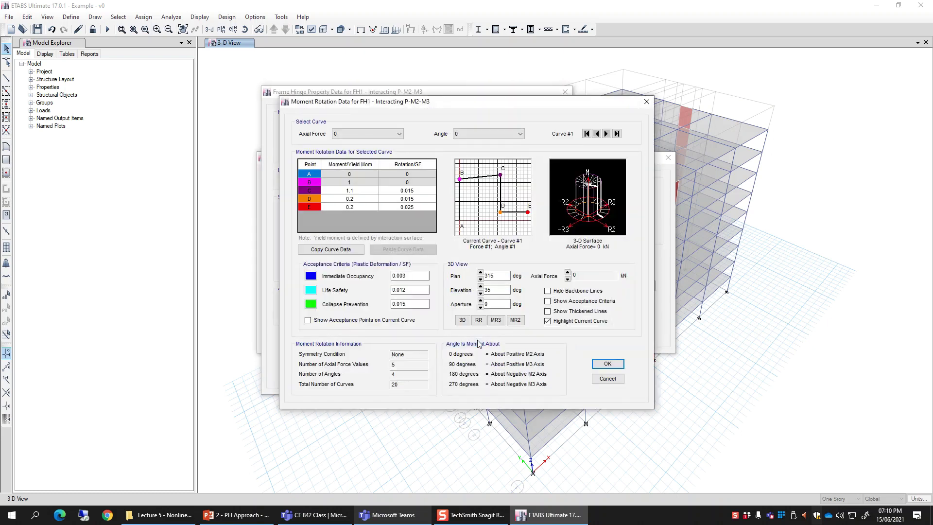
{"action": "left_click", "coordinate": [371, 134]}
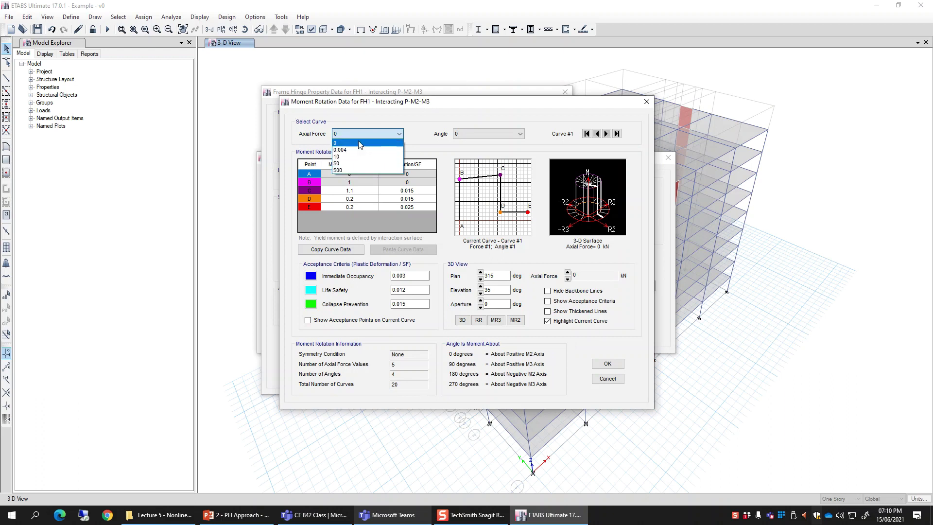
{"action": "left_click", "coordinate": [352, 150]}
{"action": "left_click", "coordinate": [369, 134]}
{"action": "left_click", "coordinate": [371, 164]}
{"action": "left_click", "coordinate": [369, 134]}
{"action": "left_click", "coordinate": [355, 171]}
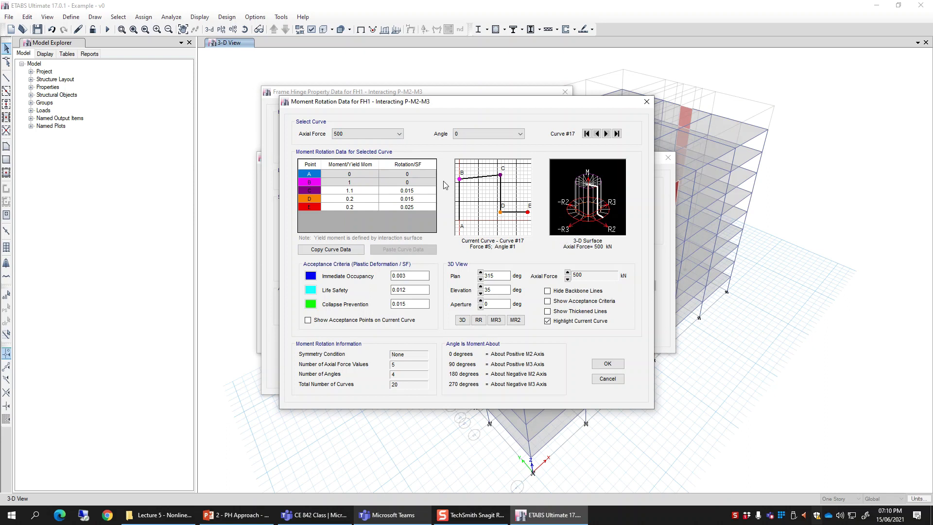
View the 500 kN moment rotation curve at angles of 180 and 270 degrees
{"action": "left_click", "coordinate": [490, 134]}
{"action": "left_click", "coordinate": [471, 157]}
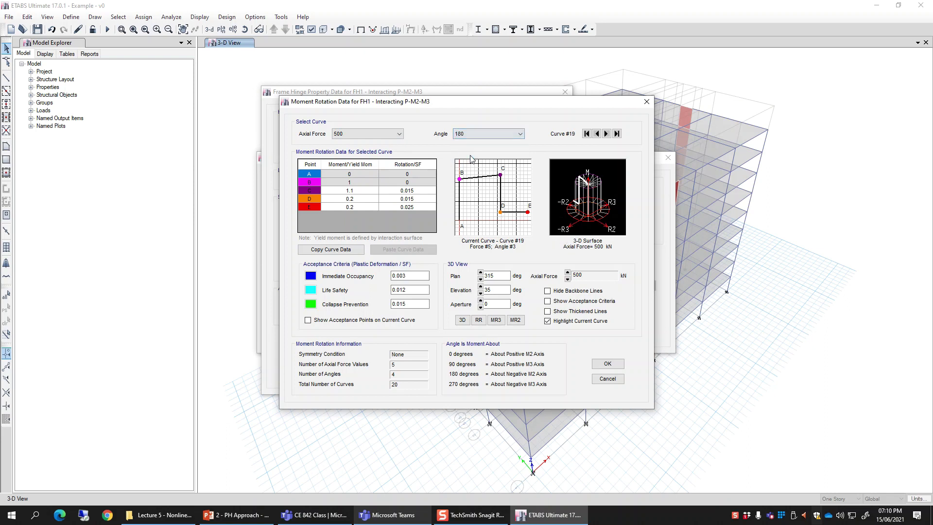
{"action": "left_click", "coordinate": [477, 134]}
{"action": "left_click", "coordinate": [470, 164]}
Examine the backbone point values and acceptance criteria of the 500 kN curve at 270 degrees
{"action": "left_click_drag", "start_coordinate": [354, 181], "coordinate": [421, 216]}
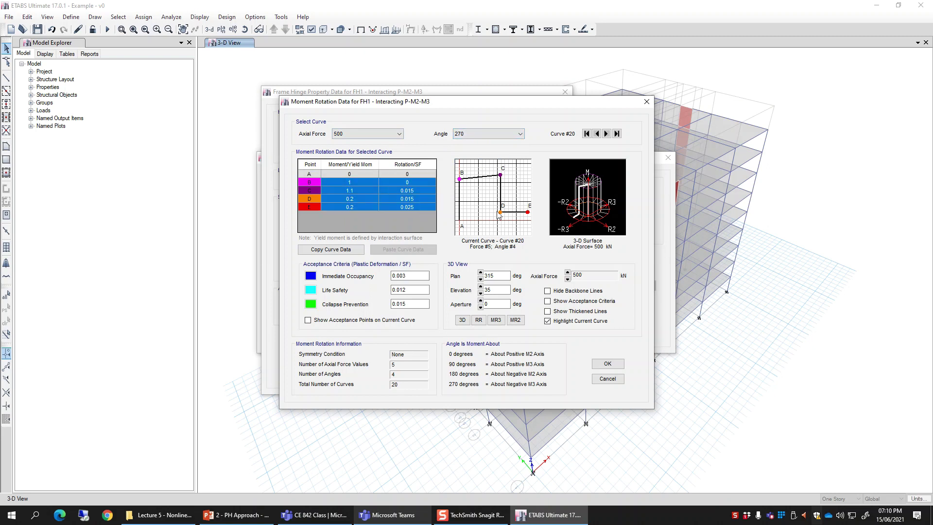
{"action": "left_click", "coordinate": [369, 133]}
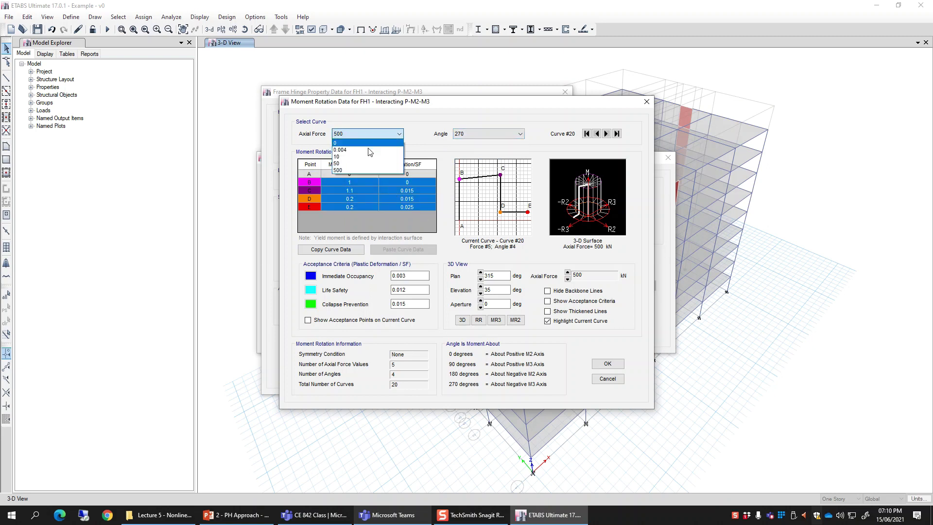
{"action": "left_click", "coordinate": [389, 166]}
{"action": "left_click_drag", "start_coordinate": [350, 183], "coordinate": [414, 211]}
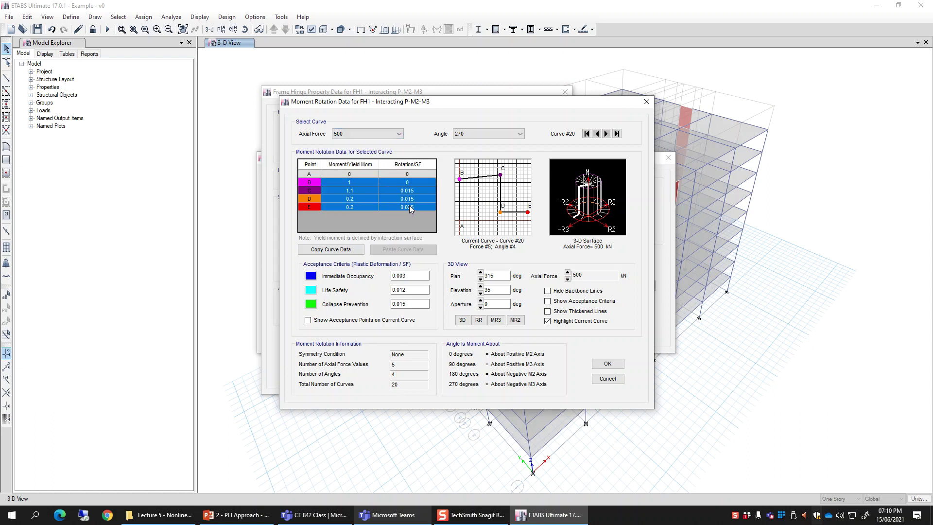
{"action": "left_click", "coordinate": [409, 206]}
{"action": "key", "text": "Tab"}
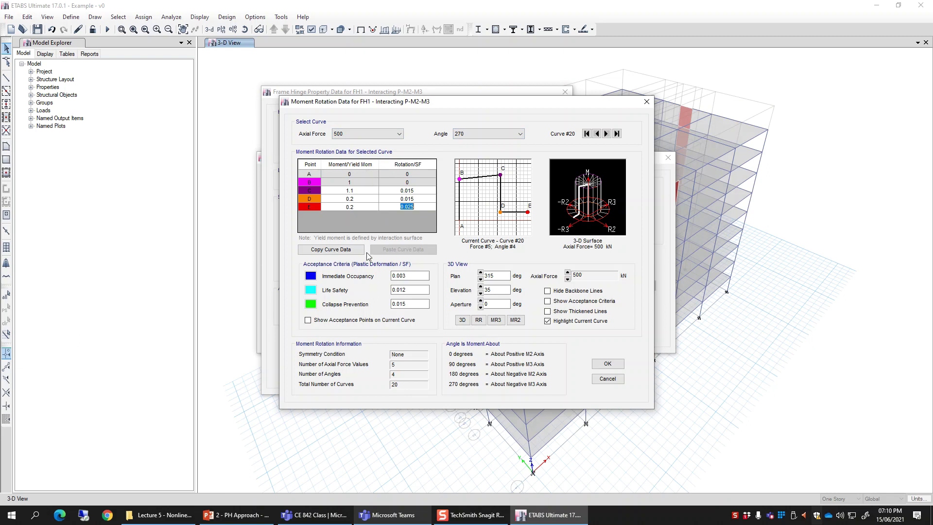
{"action": "key", "text": "Tab"}
{"action": "key", "text": "Tab"}
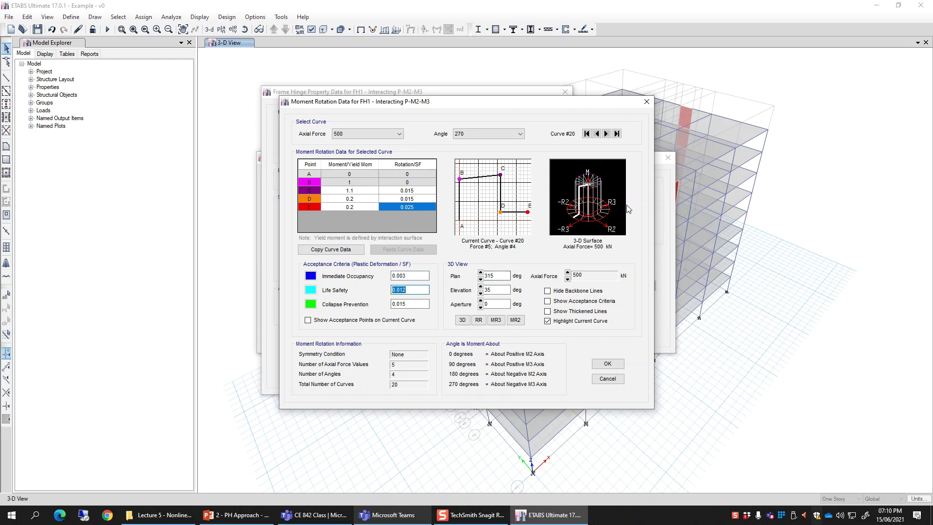
Check the available axial forces and angles, and step back through the moment rotation curves to curve 1
{"action": "left_click", "coordinate": [378, 134]}
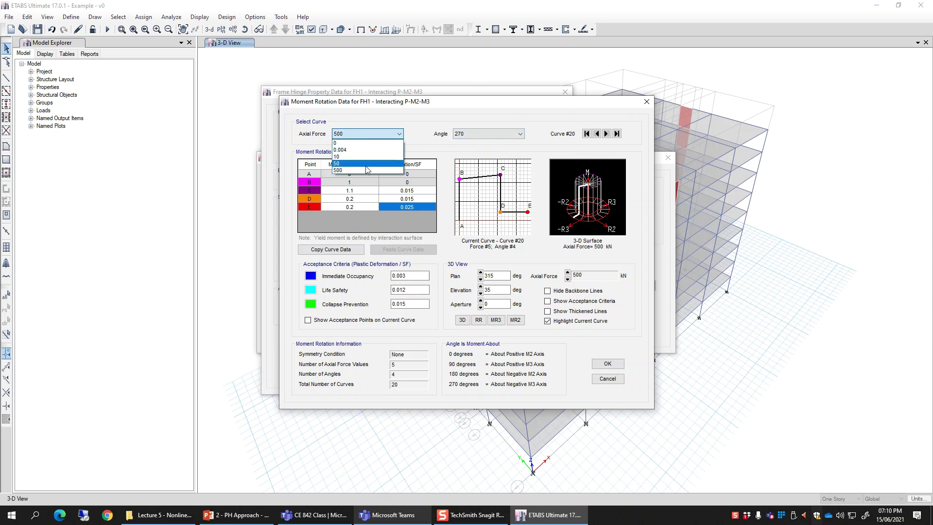
{"action": "left_click", "coordinate": [382, 134]}
{"action": "left_click", "coordinate": [472, 136]}
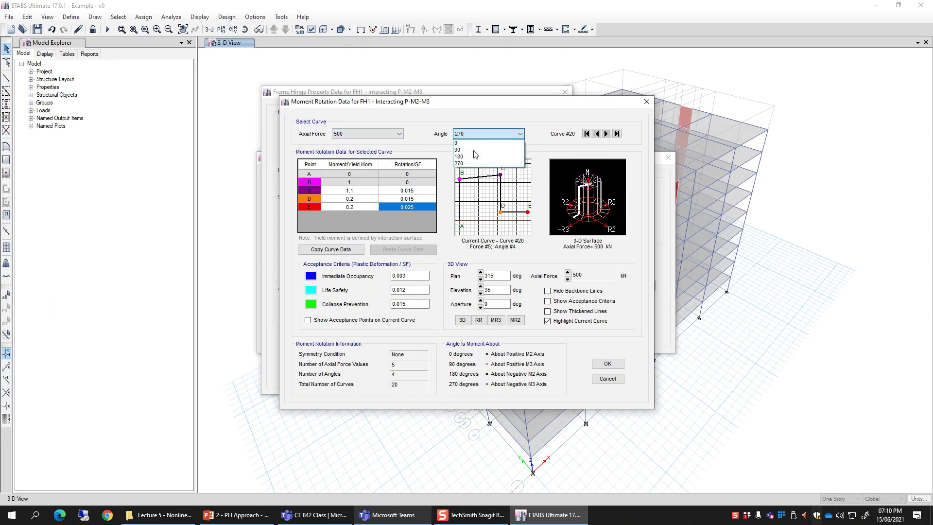
{"action": "left_click", "coordinate": [475, 135]}
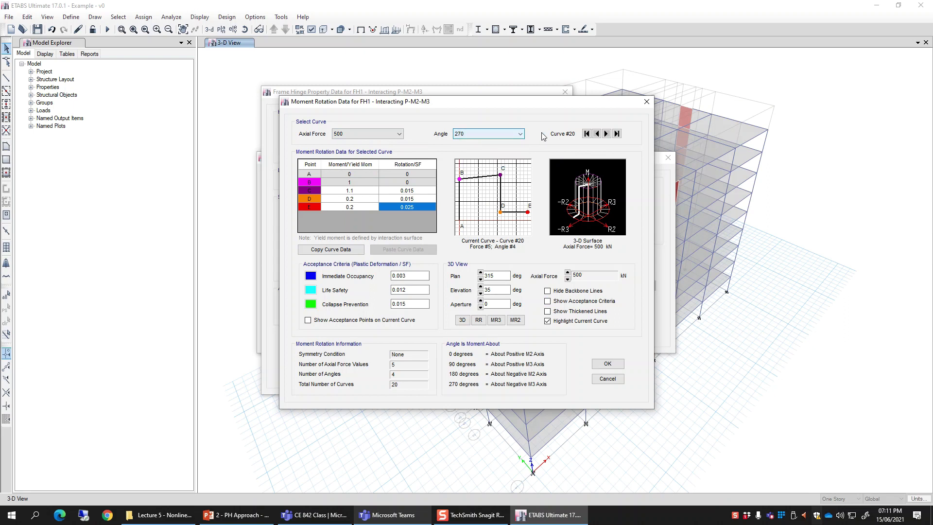
{"action": "key", "text": "shift+Tab"}
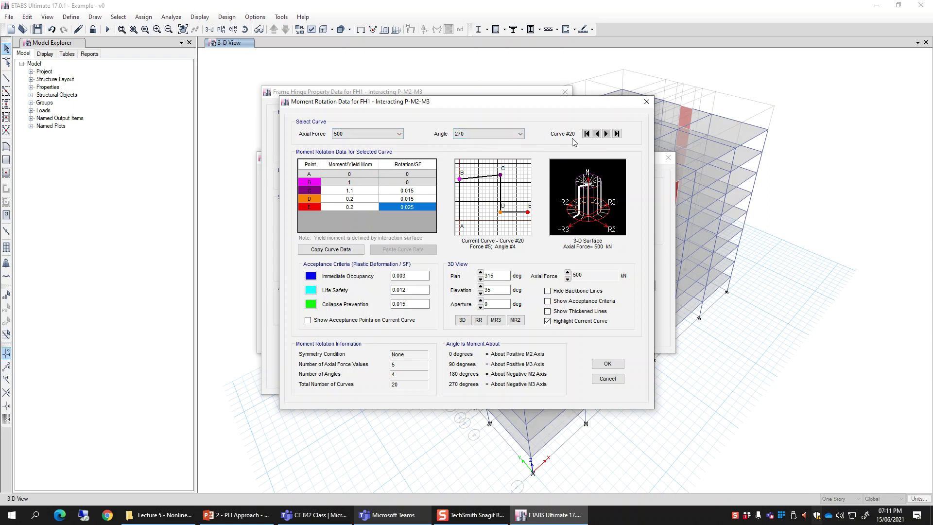
{"action": "left_click", "coordinate": [597, 134]}
{"action": "left_click", "coordinate": [597, 135]}
{"action": "left_click", "coordinate": [597, 134]}
{"action": "left_click", "coordinate": [597, 134]}
{"action": "left_click", "coordinate": [598, 134]}
{"action": "left_click", "coordinate": [597, 134]}
{"action": "left_click", "coordinate": [598, 134]}
{"action": "left_click", "coordinate": [597, 134]}
{"action": "left_click", "coordinate": [597, 135]}
{"action": "left_click", "coordinate": [597, 134]}
{"action": "left_click", "coordinate": [597, 134]}
{"action": "left_click", "coordinate": [597, 134]}
{"action": "left_click", "coordinate": [597, 134]}
{"action": "left_click", "coordinate": [597, 134]}
{"action": "left_click", "coordinate": [597, 134]}
{"action": "left_click", "coordinate": [597, 134]}
{"action": "left_click", "coordinate": [597, 134]}
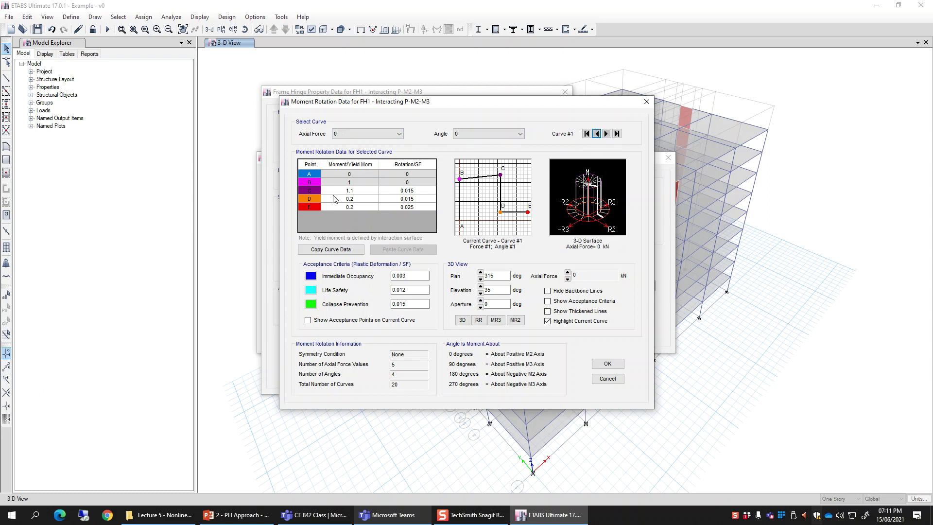
Examine the moment and rotation values of the backbone points on curve 1
{"action": "left_click_drag", "start_coordinate": [350, 174], "coordinate": [423, 207]}
{"action": "left_click", "coordinate": [423, 206]}
{"action": "left_click", "coordinate": [408, 191]}
{"action": "left_click", "coordinate": [409, 198]}
{"action": "left_click", "coordinate": [357, 200]}
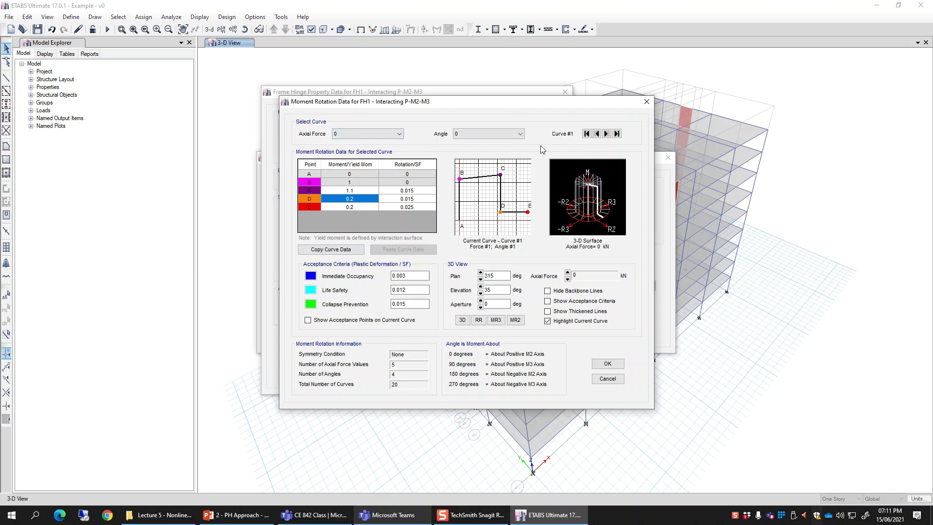
Display the moment rotation curve for 500 kN at 270 degrees and accept the curve data
{"action": "left_click", "coordinate": [398, 134]}
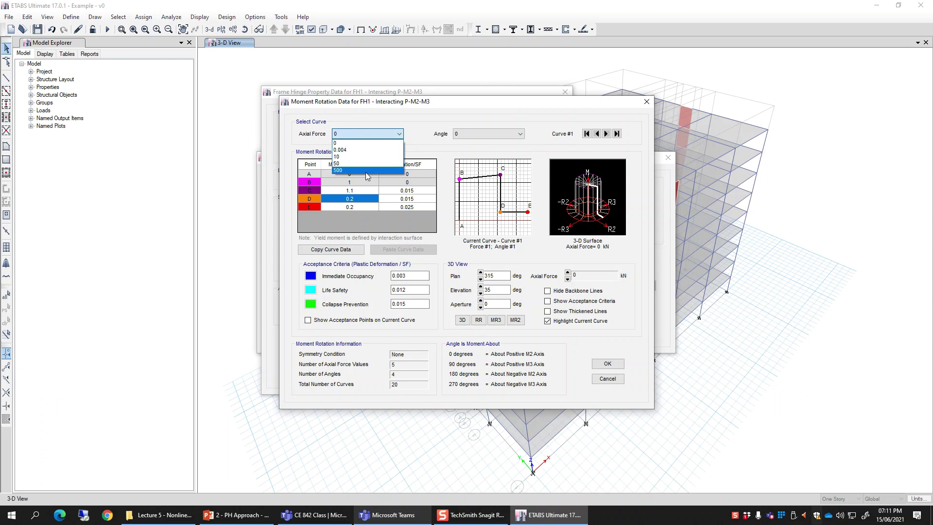
{"action": "left_click", "coordinate": [366, 170]}
{"action": "left_click", "coordinate": [470, 136]}
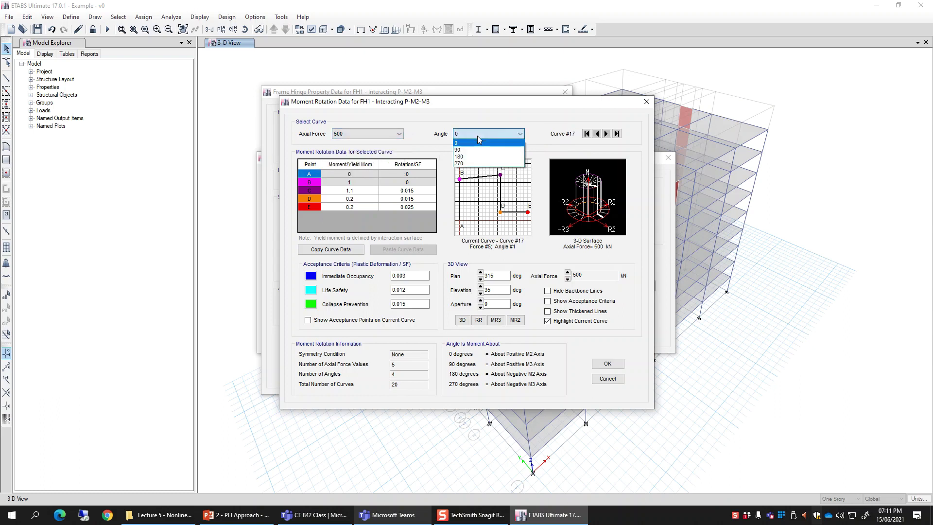
{"action": "left_click", "coordinate": [469, 163]}
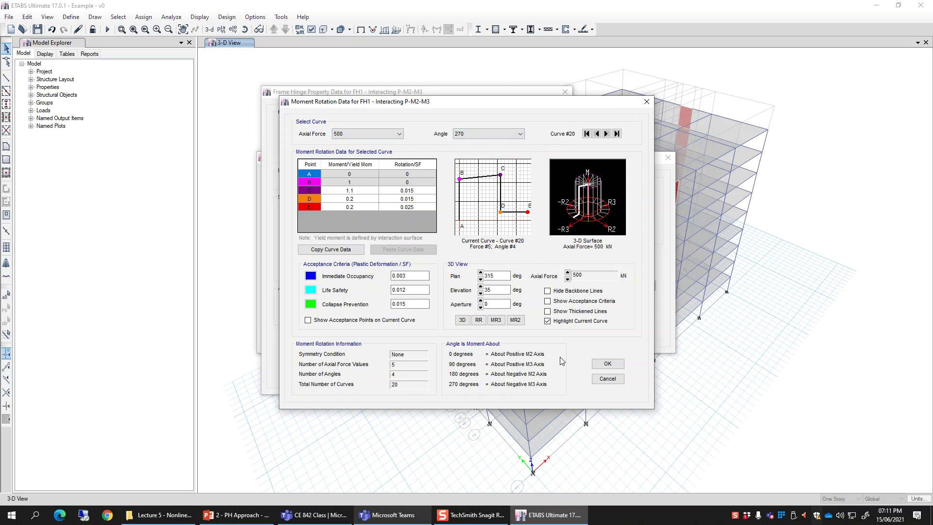
{"action": "left_click", "coordinate": [608, 365]}
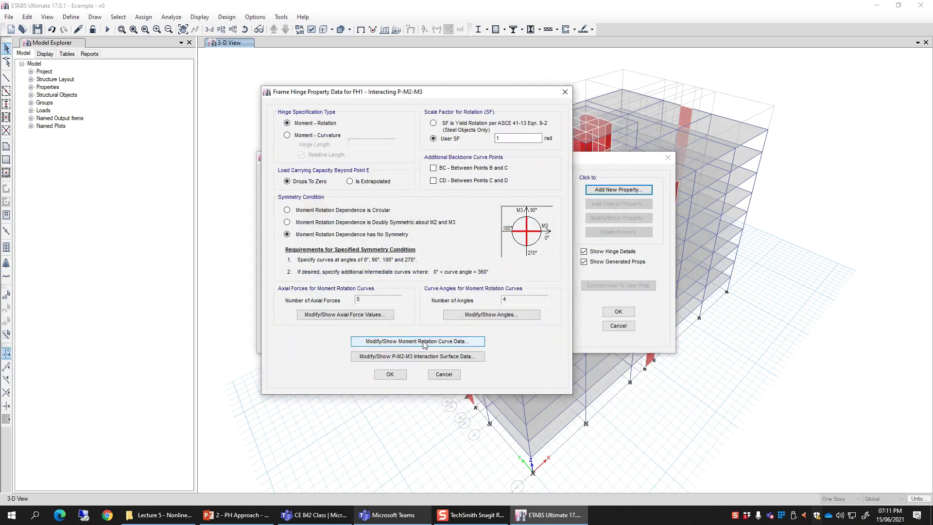
Examine the P-M2-M3 interaction surface options and the user-defined surface, and leave the surface and hinge data without saving
{"action": "left_click", "coordinate": [468, 357]}
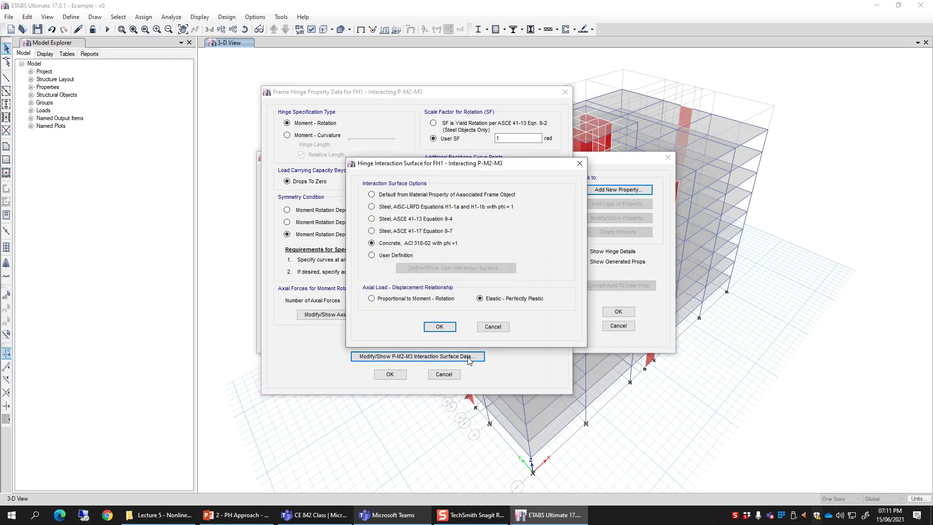
{"action": "left_click", "coordinate": [399, 229]}
{"action": "left_click", "coordinate": [395, 219]}
{"action": "left_click", "coordinate": [386, 256]}
{"action": "left_click", "coordinate": [404, 268]}
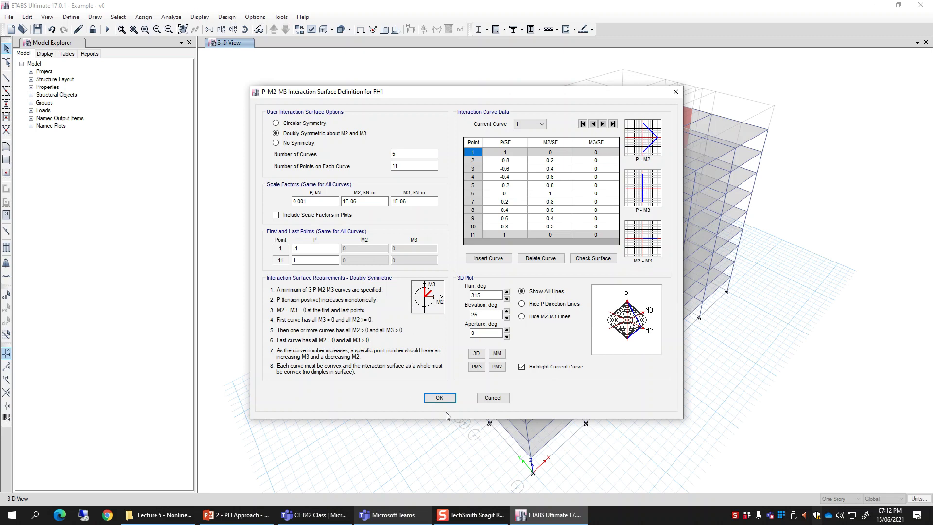
{"action": "left_click", "coordinate": [491, 397]}
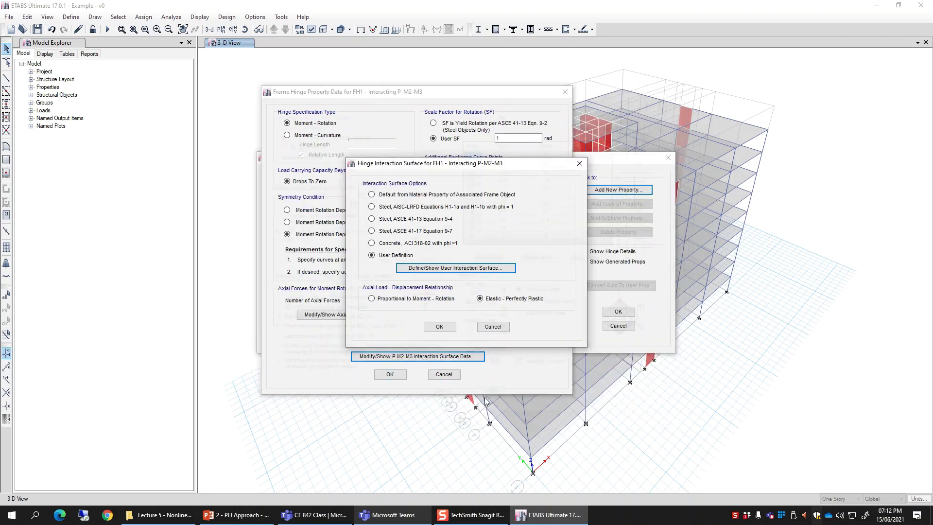
{"action": "left_click", "coordinate": [487, 329]}
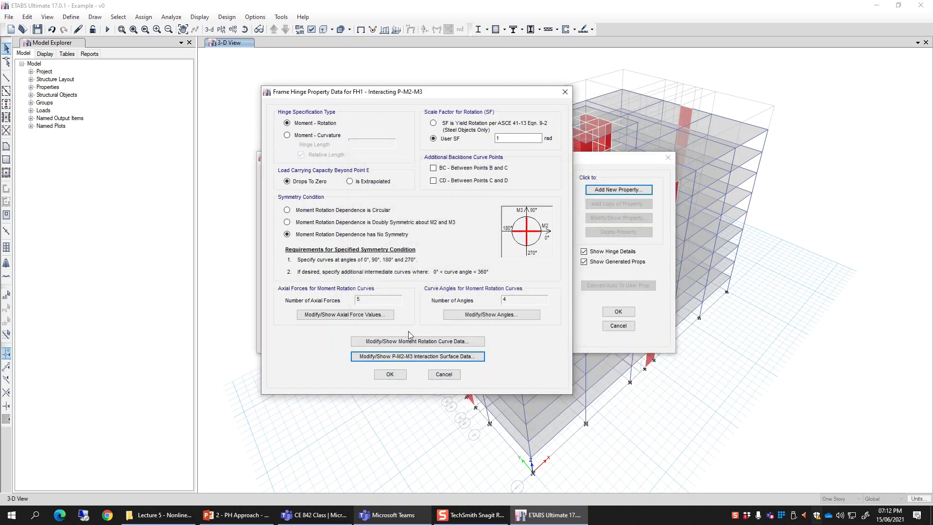
{"action": "left_click", "coordinate": [443, 374]}
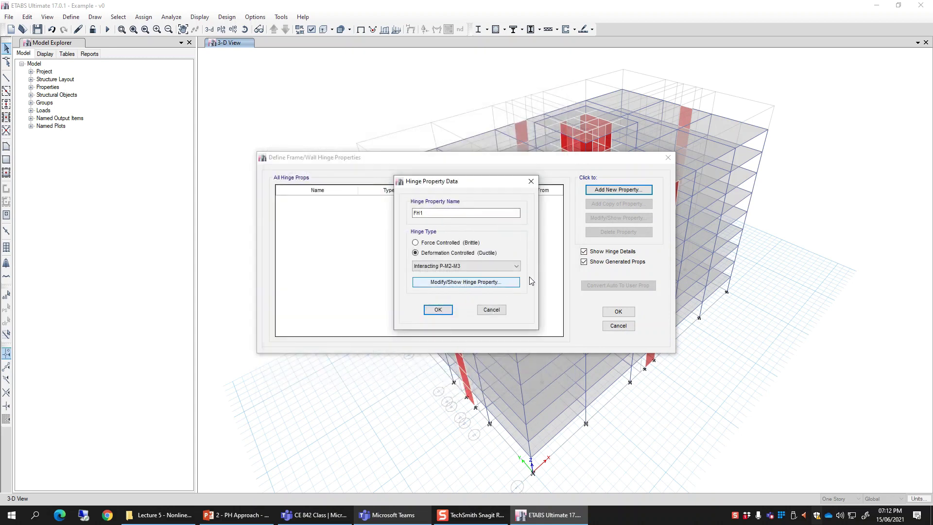
Keep FH1 as the hinge name, accept the Interacting P-M2-M3 hinge property and finish defining hinge properties
{"action": "key", "text": "ctrl+a"}
{"action": "left_click", "coordinate": [443, 212]}
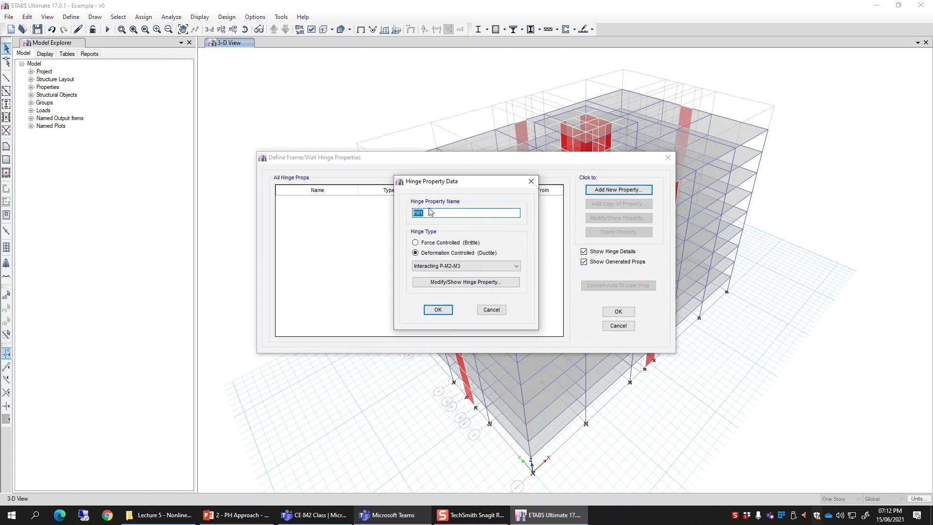
{"action": "left_click", "coordinate": [428, 214]}
{"action": "double_click", "coordinate": [426, 215]}
{"action": "left_click", "coordinate": [435, 214]}
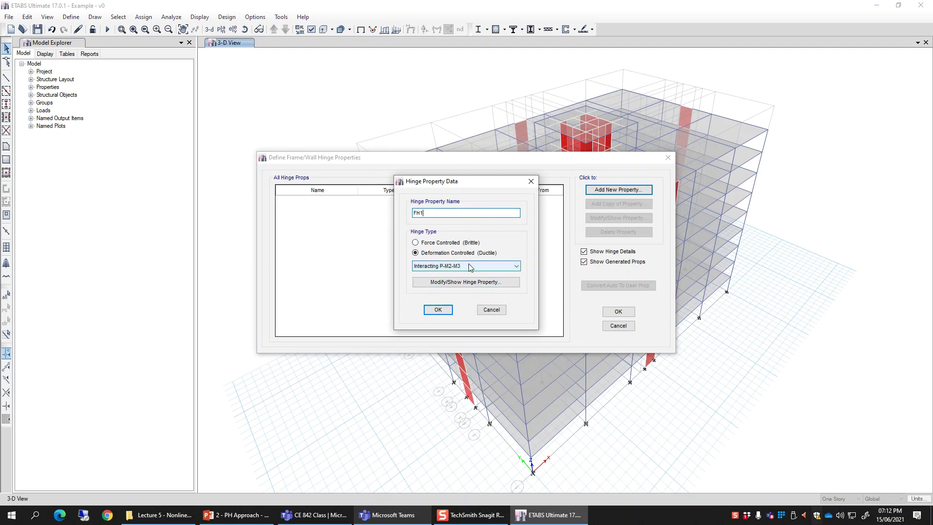
{"action": "double_click", "coordinate": [433, 212]}
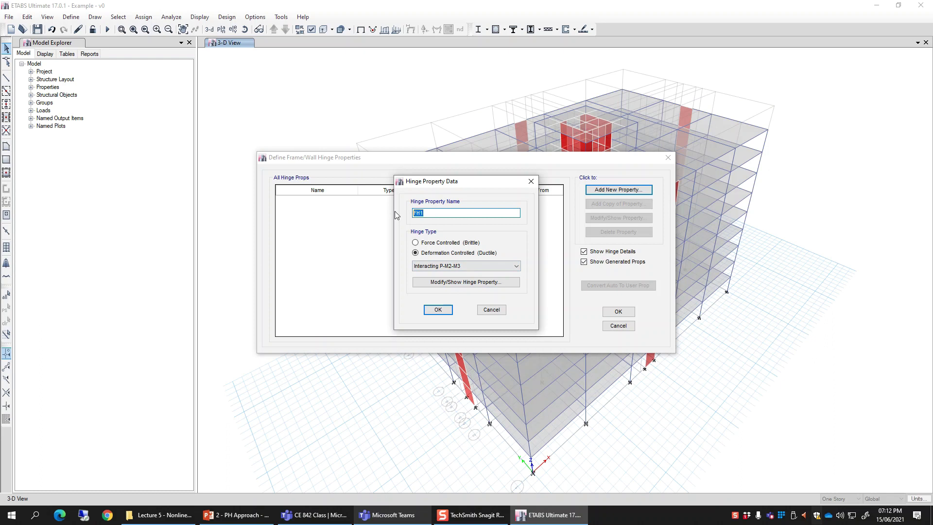
{"action": "left_click", "coordinate": [439, 310]}
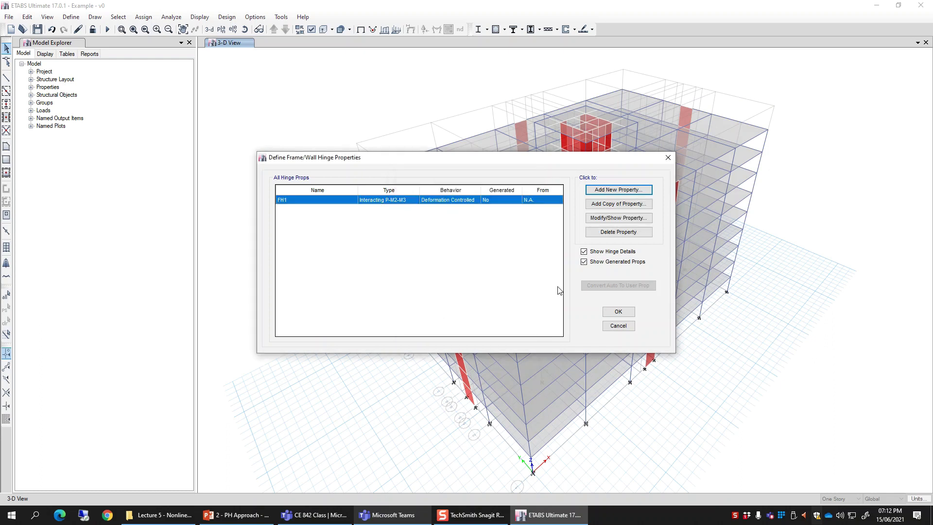
{"action": "left_click", "coordinate": [618, 311]}
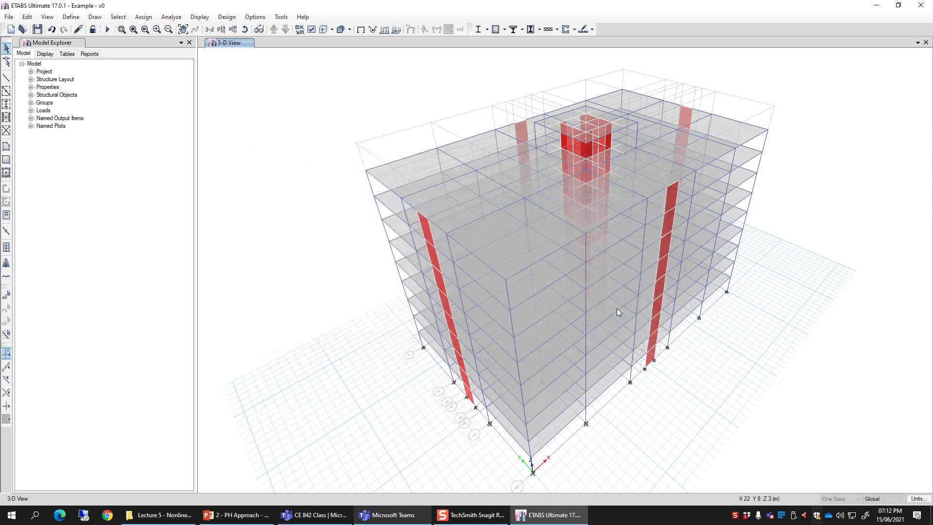
Select a corner column on the top storey and add an FH1 hinge at relative distance 0 in its frame hinge assignment
{"action": "left_click", "coordinate": [370, 192]}
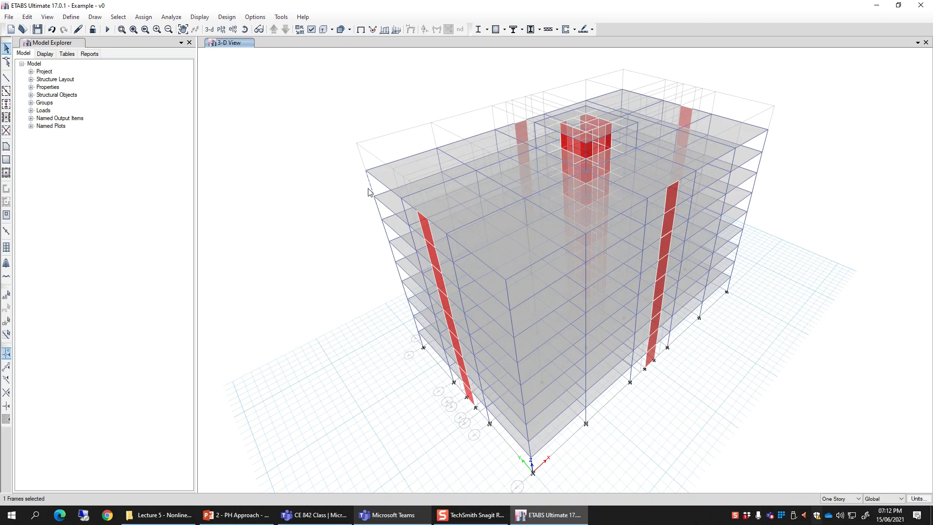
{"action": "left_click", "coordinate": [146, 20]}
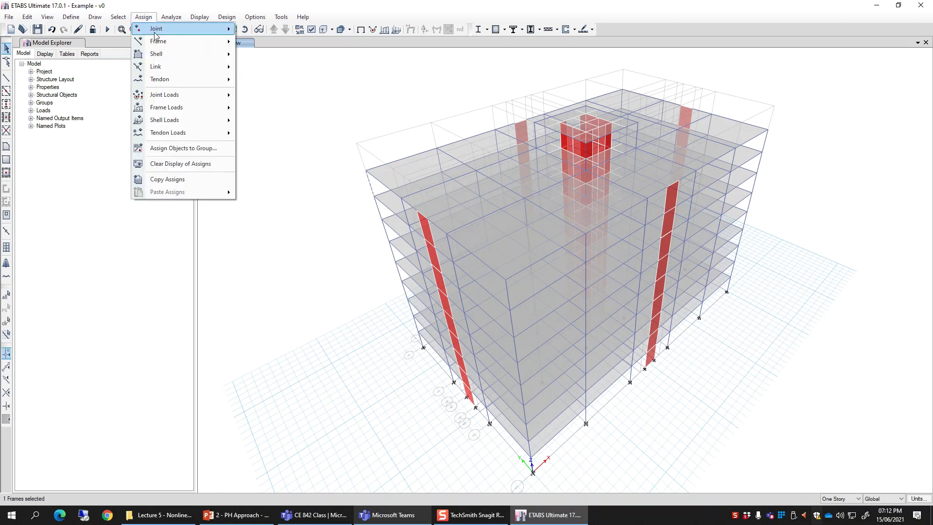
{"action": "mouse_move", "coordinate": [223, 41]}
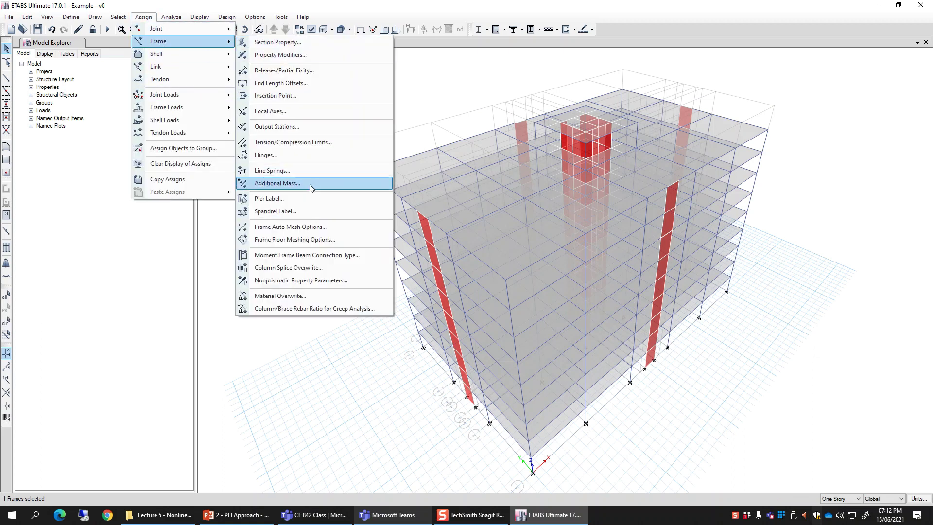
{"action": "left_click", "coordinate": [333, 155]}
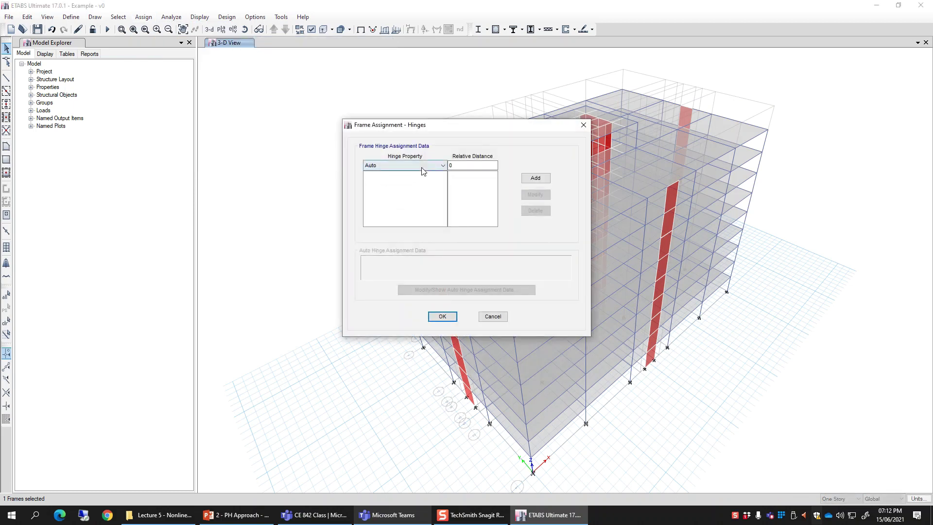
{"action": "left_click", "coordinate": [422, 166]}
{"action": "left_click", "coordinate": [372, 181]}
{"action": "left_click", "coordinate": [536, 179]}
Add a second FH1 hinge at relative distance 1 to the column's hinge assignment
{"action": "left_click", "coordinate": [402, 174]}
{"action": "double_click", "coordinate": [476, 164]}
{"action": "type", "text": "1"}
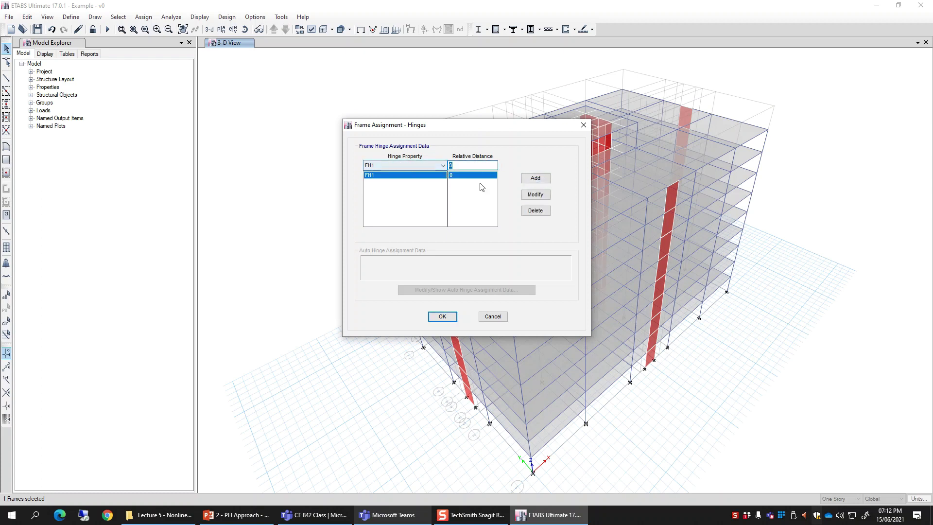
{"action": "left_click", "coordinate": [535, 178]}
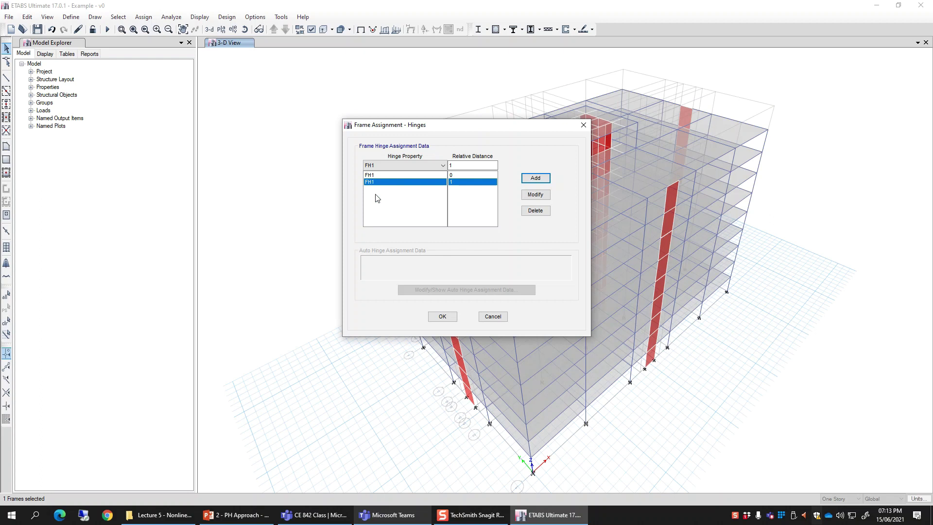
Apply the two FH1 hinges to the selected top-storey corner column and inspect their labels in the 3-D view
{"action": "left_click", "coordinate": [442, 316]}
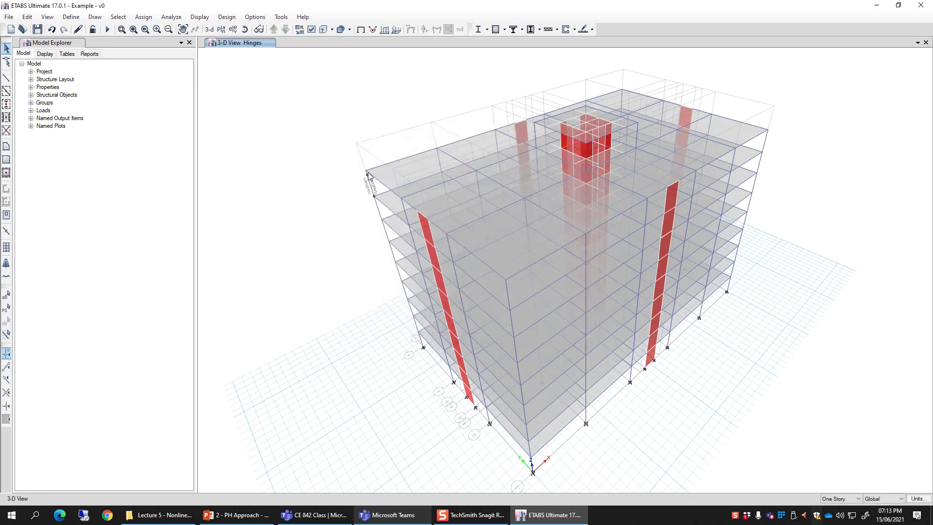
{"action": "scroll", "coordinate": [366, 202], "scroll_direction": "up", "scroll_amount": 5}
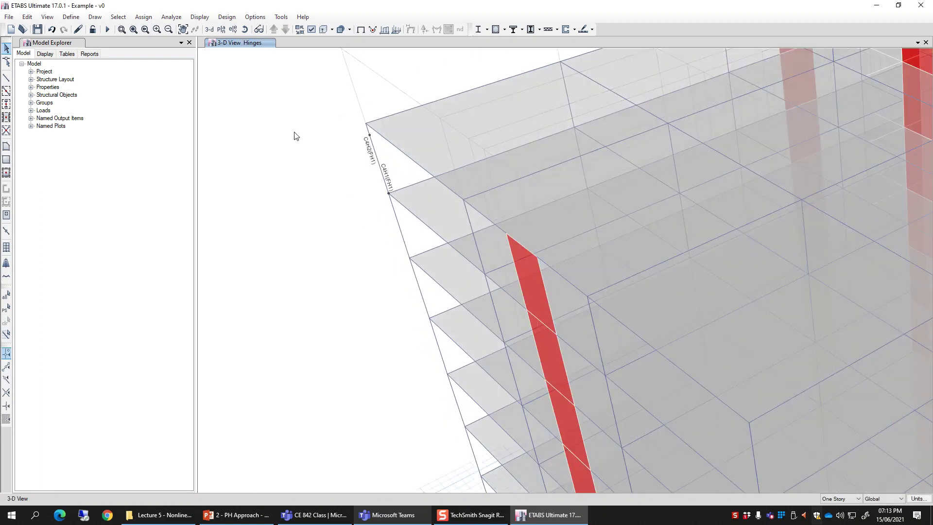
{"action": "right_click", "coordinate": [334, 125]}
{"action": "left_click", "coordinate": [341, 178]}
Open the frame/wall nonlinear hinge definitions and review the generated hinges C4H1 and C4H2 in the list
{"action": "left_click", "coordinate": [72, 17]}
{"action": "mouse_move", "coordinate": [146, 45]}
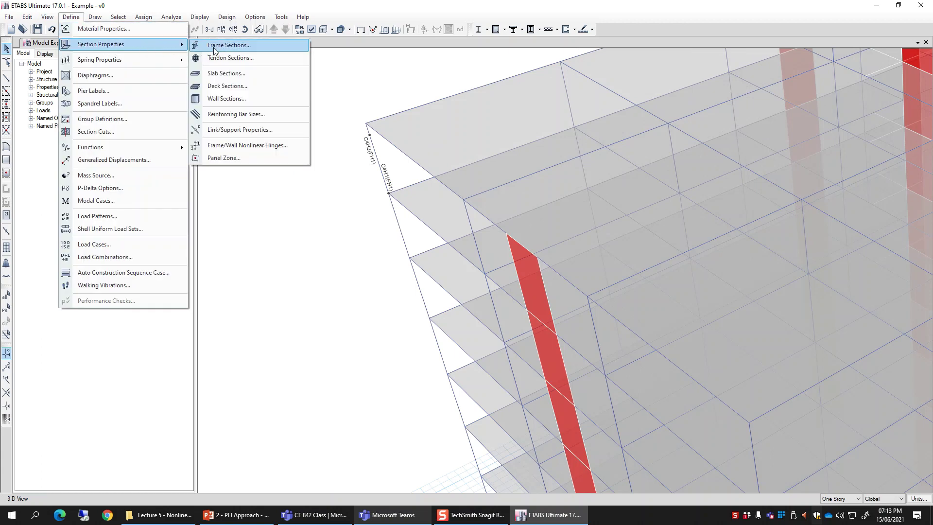
{"action": "left_click", "coordinate": [276, 148]}
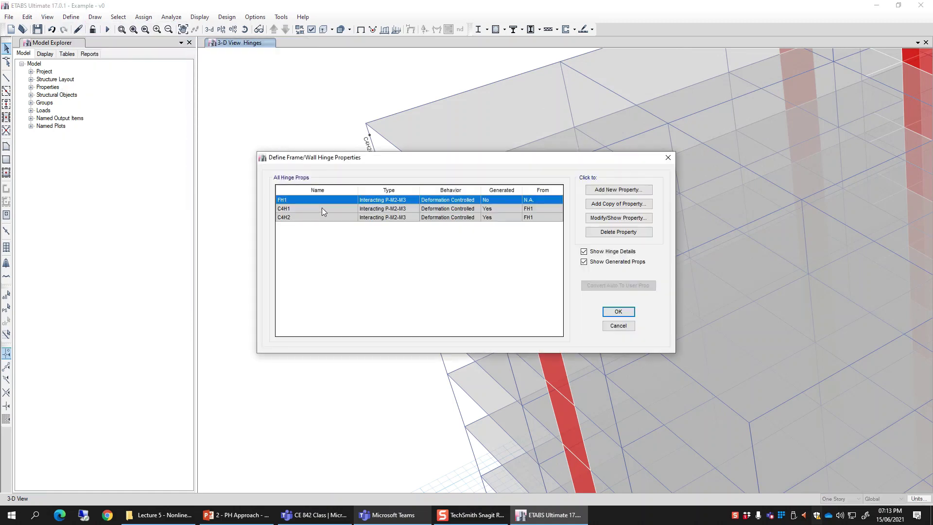
{"action": "left_click", "coordinate": [322, 209]}
{"action": "left_click", "coordinate": [482, 219]}
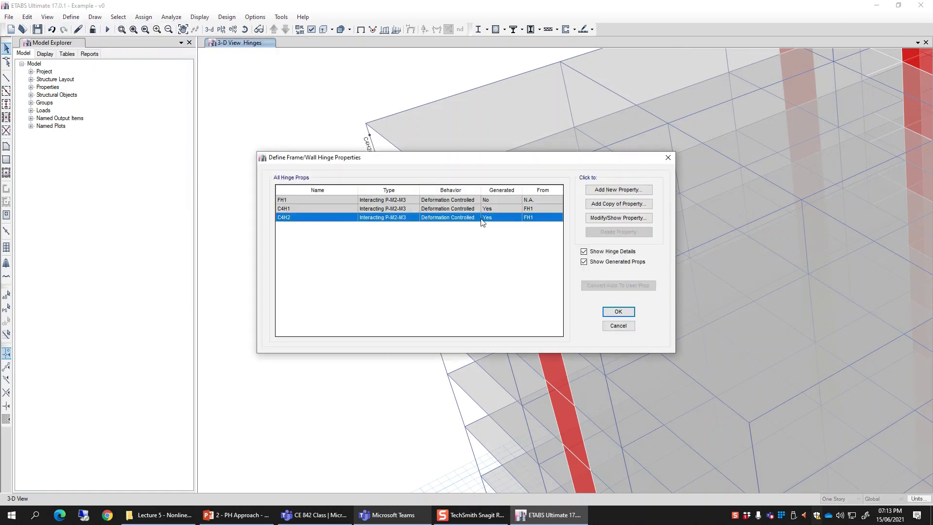
{"action": "left_click", "coordinate": [416, 209]}
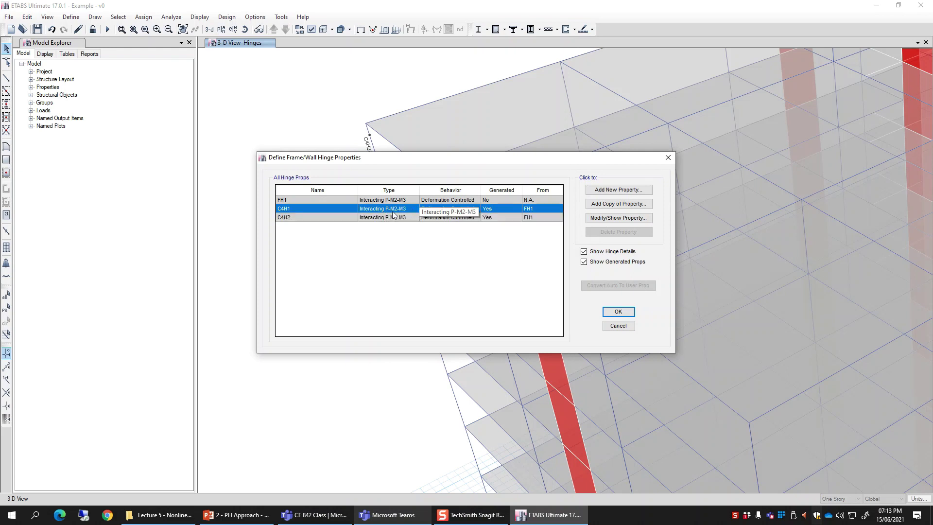
Open the hinge property data of C4H1 and examine its axial force values and curve angles
{"action": "left_click", "coordinate": [607, 218]}
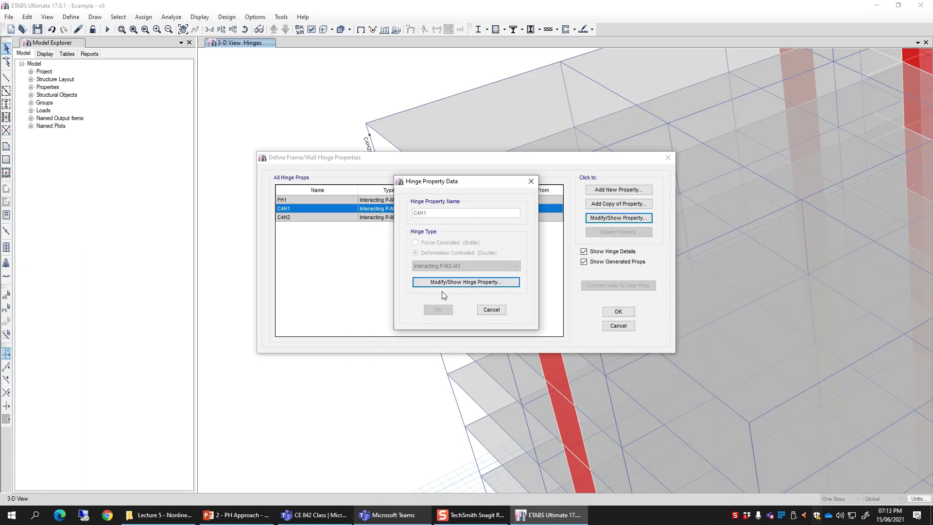
{"action": "left_click", "coordinate": [498, 286]}
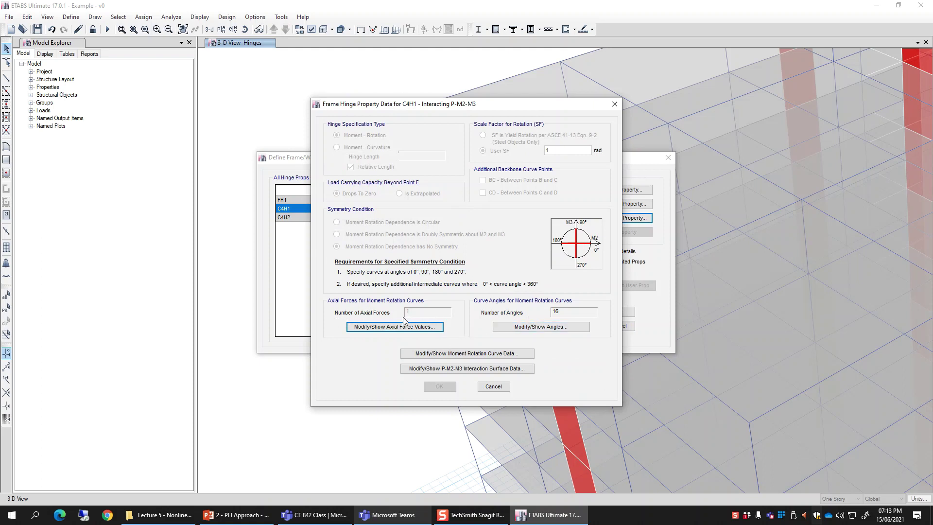
{"action": "left_click_drag", "start_coordinate": [446, 103], "coordinate": [395, 60]}
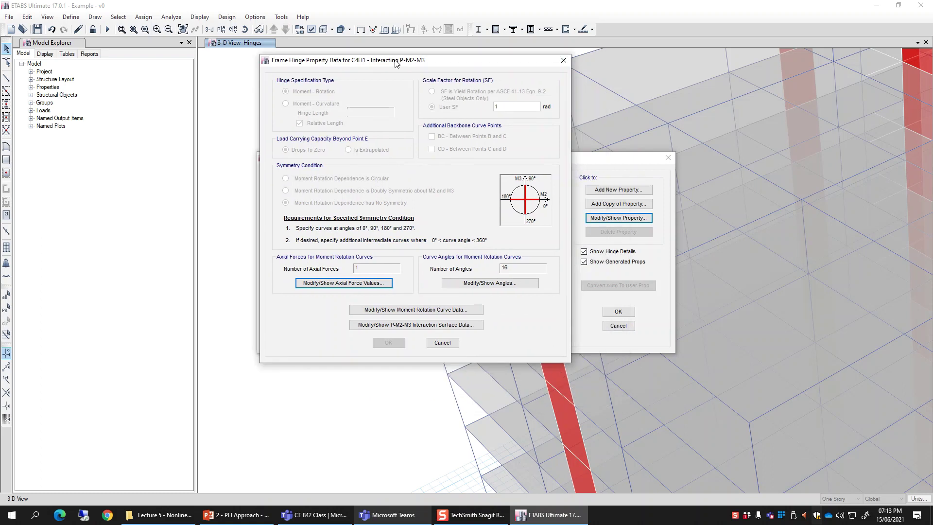
{"action": "left_click", "coordinate": [369, 281]}
{"action": "left_click", "coordinate": [513, 338]}
{"action": "left_click", "coordinate": [491, 285]}
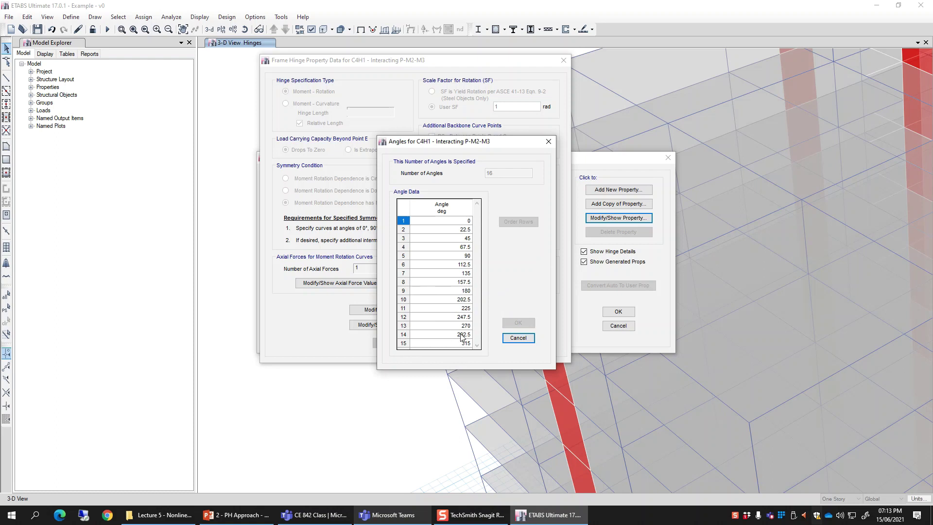
{"action": "left_click", "coordinate": [523, 339]}
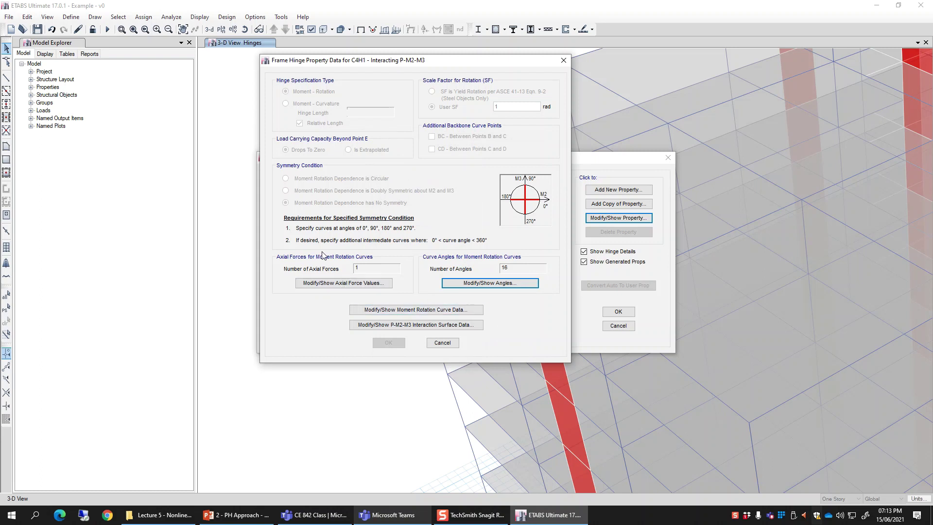
Examine the moment-rotation curve data of C4H1, and close its hinge property data without changes
{"action": "left_click", "coordinate": [362, 310]}
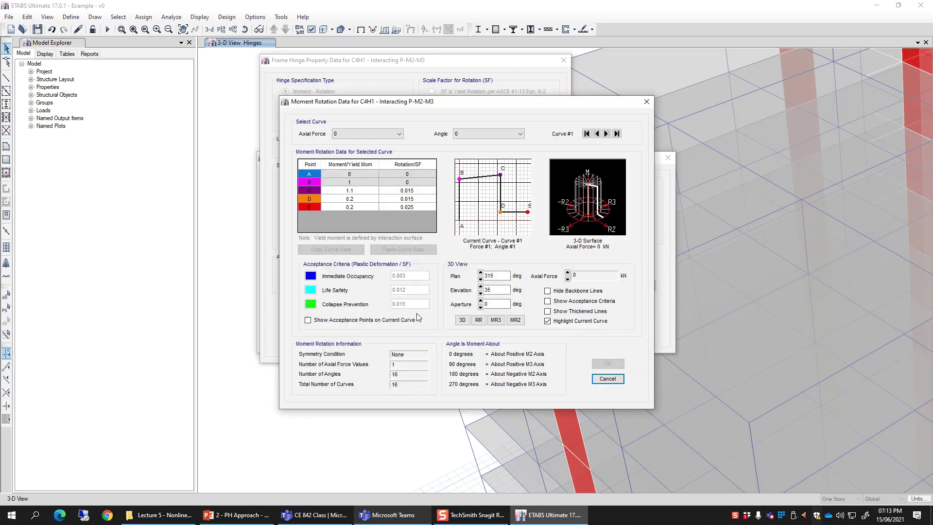
{"action": "left_click", "coordinate": [608, 379]}
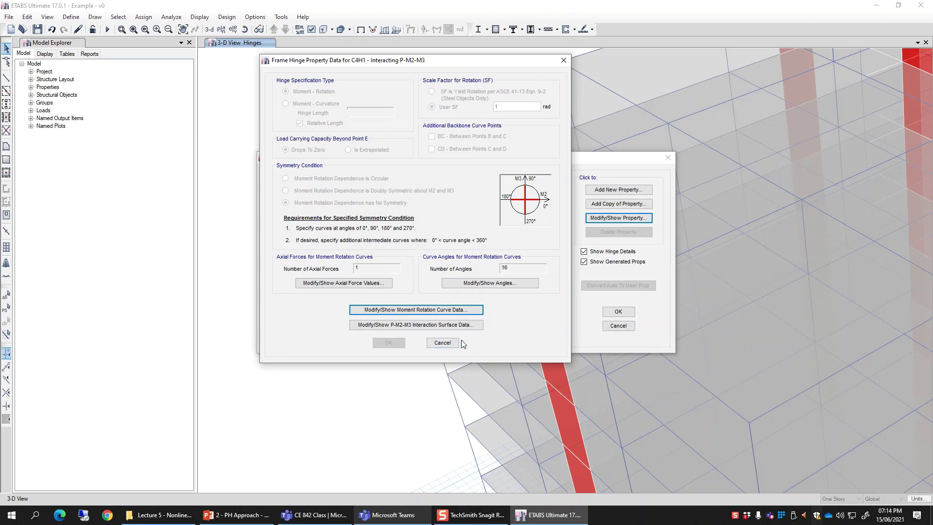
{"action": "left_click", "coordinate": [441, 343]}
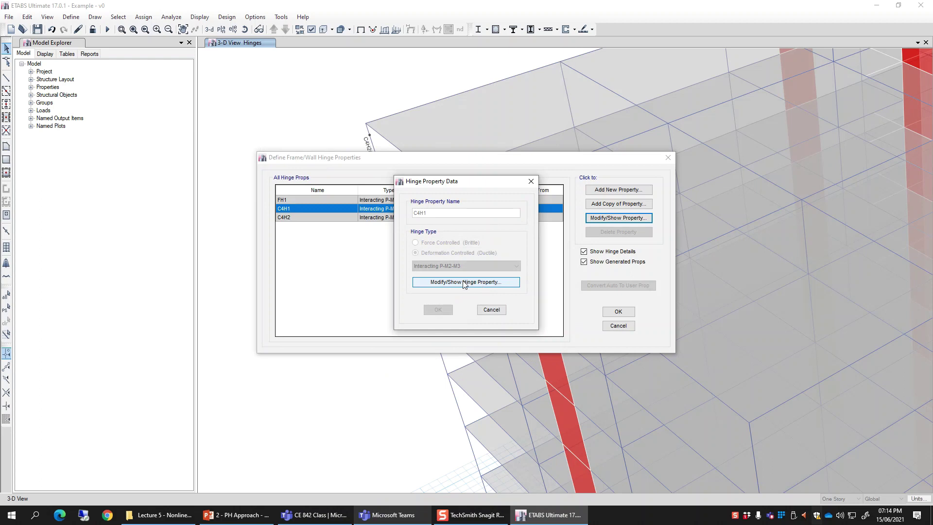
{"action": "left_click", "coordinate": [491, 310]}
Compare the FH1, C4H1 and C4H2 list entries and examine C4H2's moment-rotation curve data without changing it
{"action": "left_click", "coordinate": [462, 222]}
{"action": "left_click", "coordinate": [477, 210]}
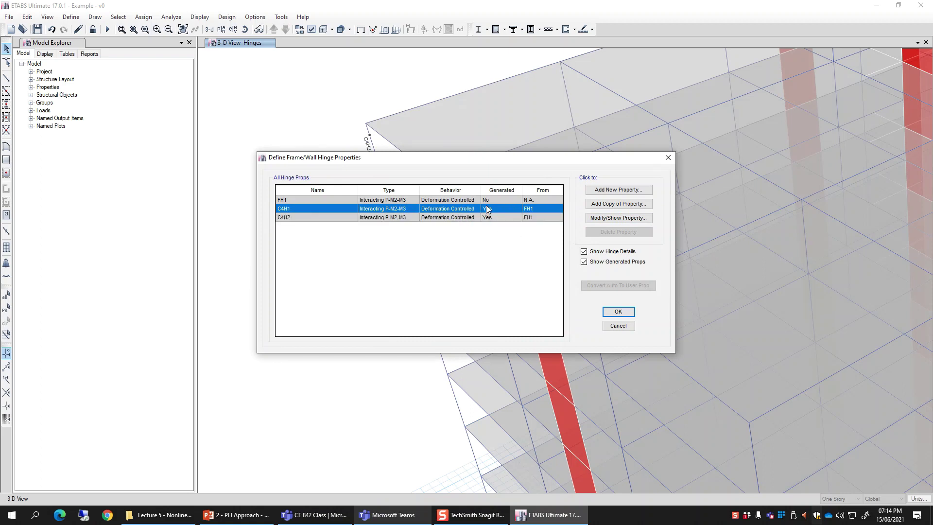
{"action": "left_click", "coordinate": [487, 201]}
{"action": "left_click", "coordinate": [465, 209]}
{"action": "left_click", "coordinate": [463, 218]}
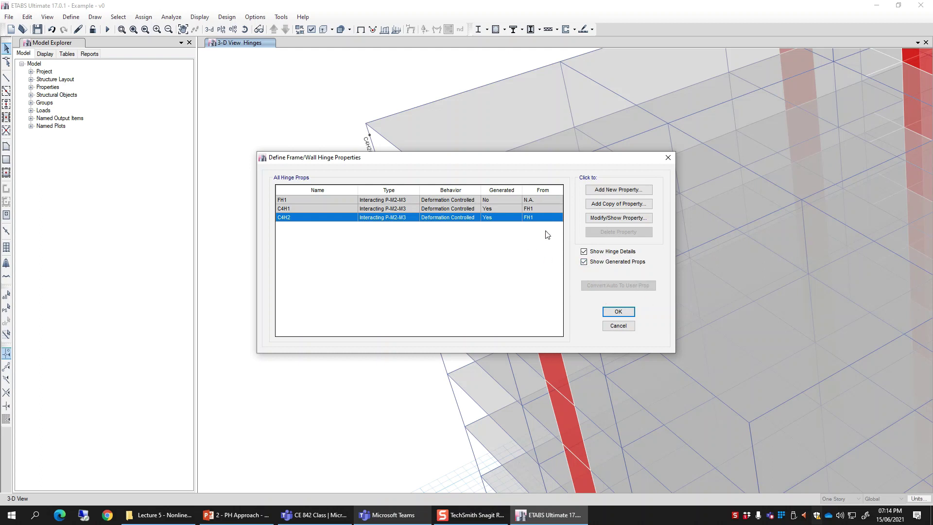
{"action": "left_click", "coordinate": [627, 221]}
{"action": "left_click", "coordinate": [438, 282]}
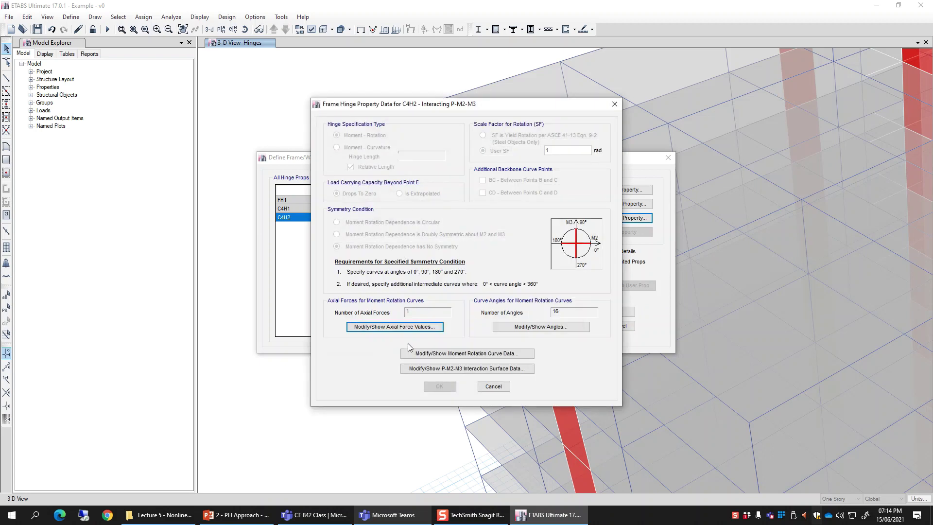
{"action": "left_click", "coordinate": [409, 354]}
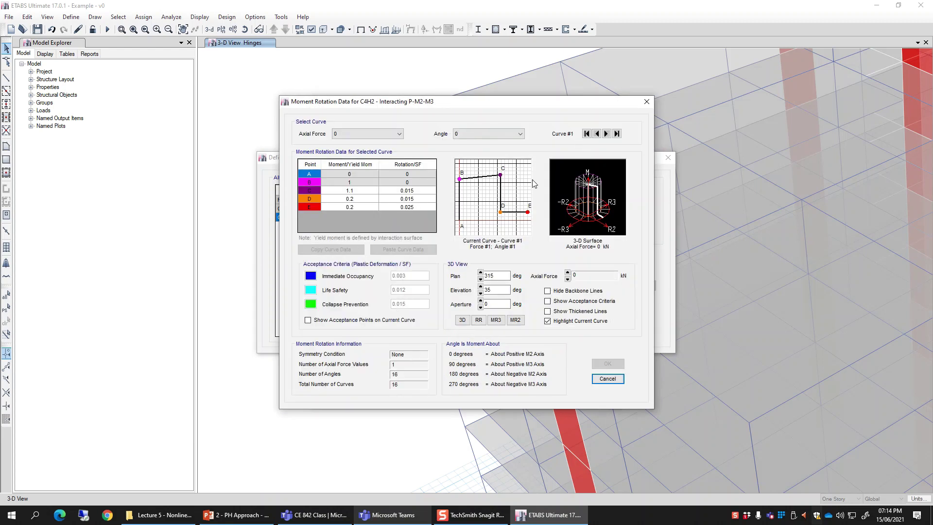
{"action": "left_click", "coordinate": [608, 378]}
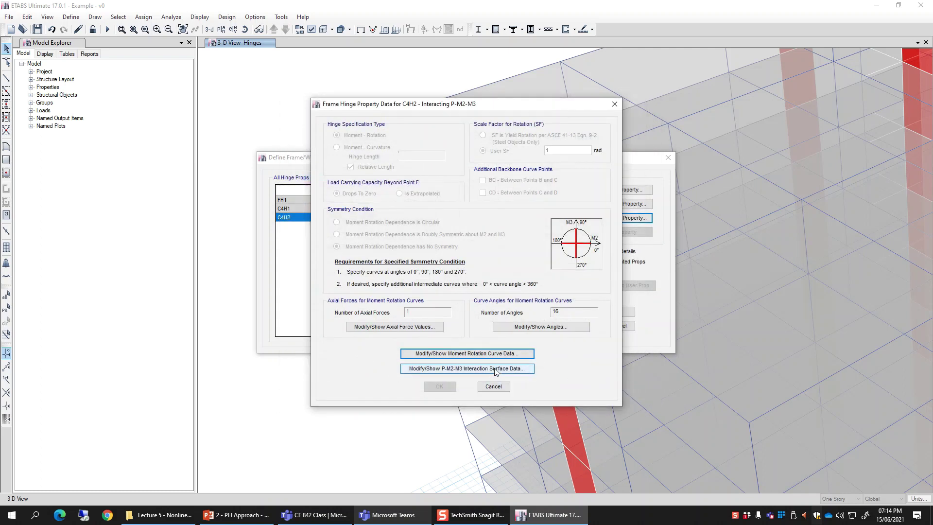
{"action": "left_click", "coordinate": [496, 389]}
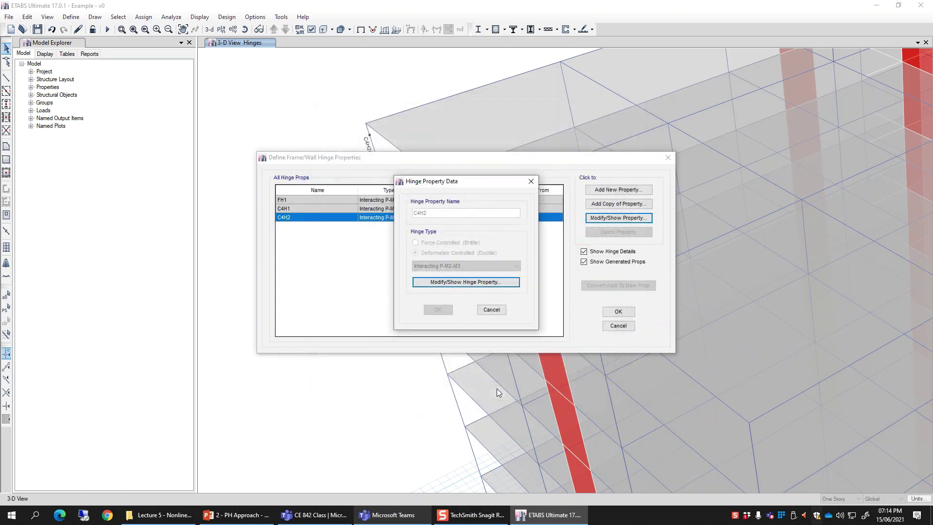
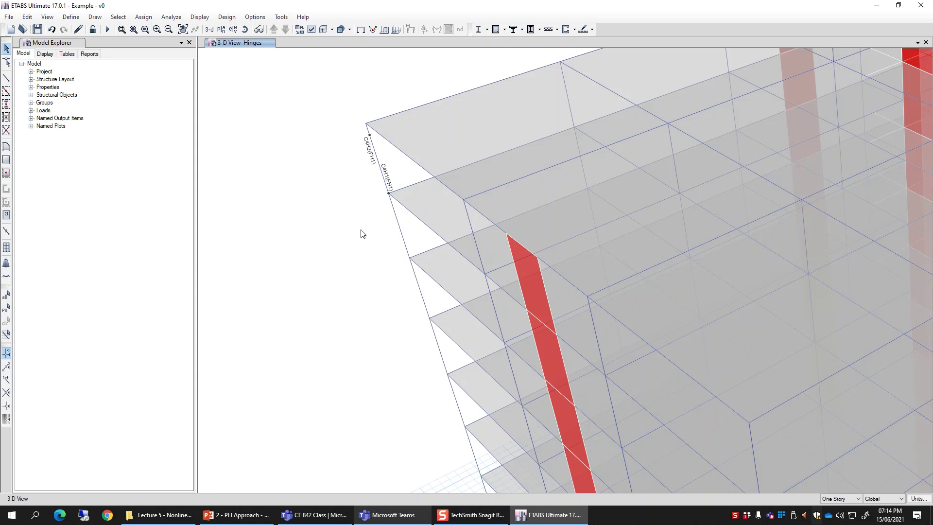
Select the corner column one storey below the top and start adding an Auto hinge at relative distance 0
{"action": "left_click", "coordinate": [401, 237]}
{"action": "left_click", "coordinate": [143, 17]}
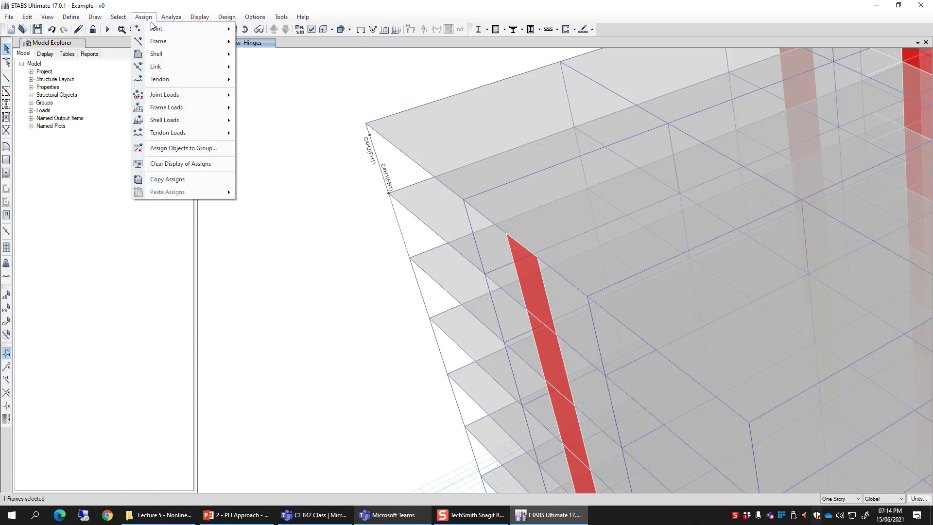
{"action": "mouse_move", "coordinate": [176, 41]}
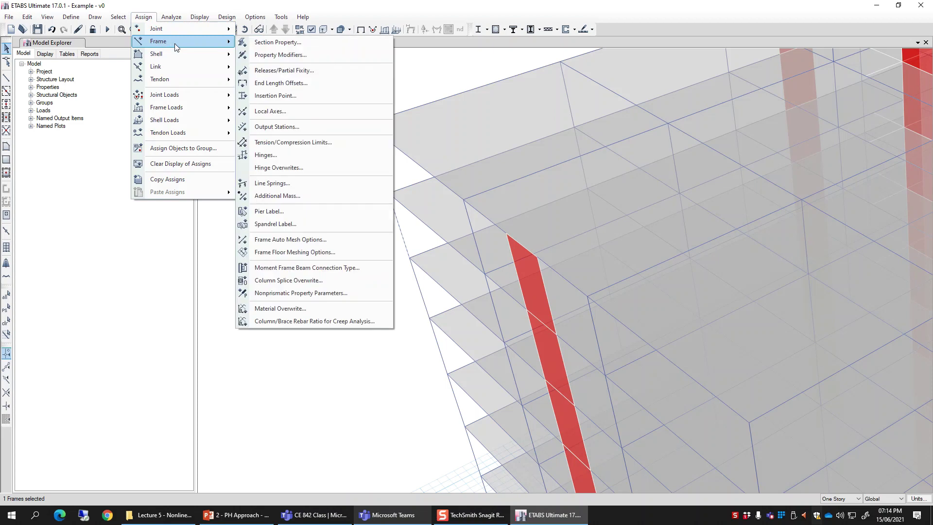
{"action": "left_click", "coordinate": [290, 155]}
{"action": "left_click", "coordinate": [377, 165]}
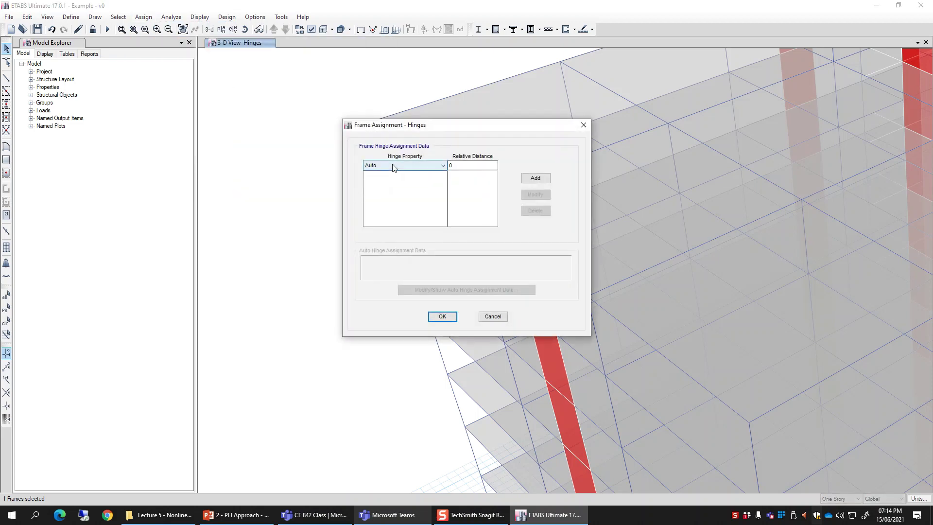
{"action": "left_click", "coordinate": [380, 168]}
{"action": "left_click", "coordinate": [467, 165]}
{"action": "left_click_drag", "start_coordinate": [468, 165], "coordinate": [445, 166]}
{"action": "left_click", "coordinate": [535, 179]}
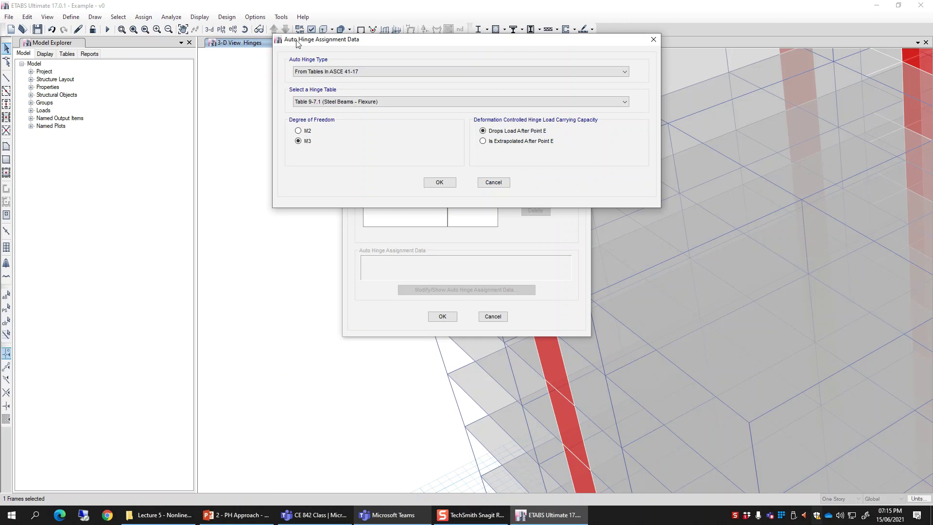
Base the auto hinge on ASCE 41-17 Table 10-8 and 10-9 (Concrete Columns) with the P-M2-M3 degree of freedom
{"action": "left_click", "coordinate": [381, 102]}
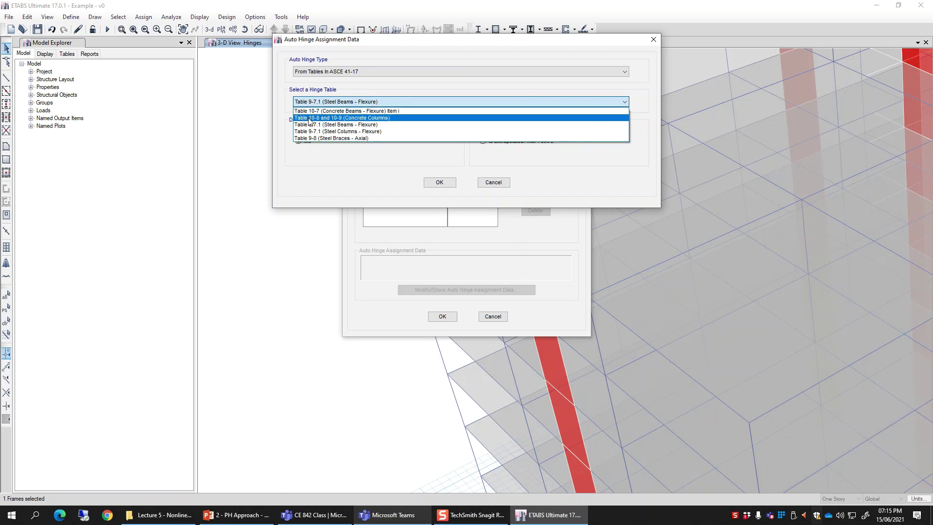
{"action": "left_click", "coordinate": [370, 118]}
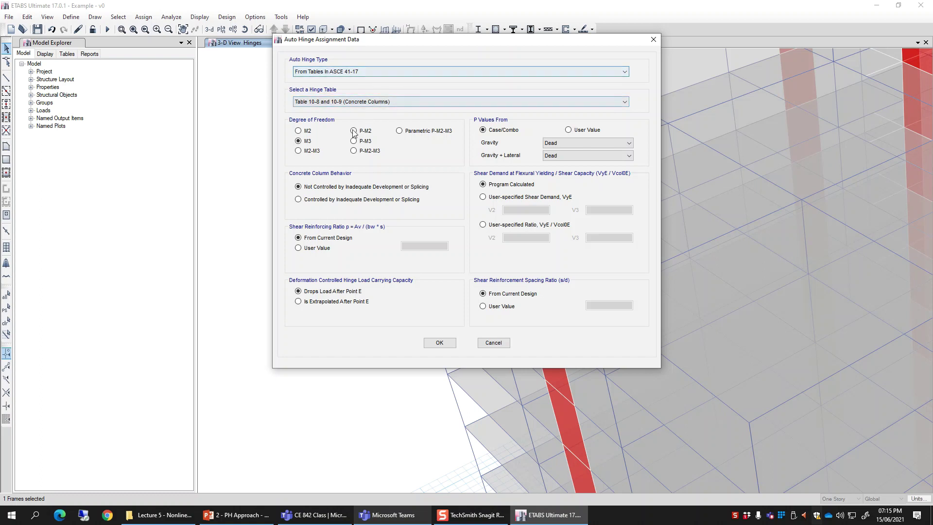
{"action": "left_click", "coordinate": [361, 151]}
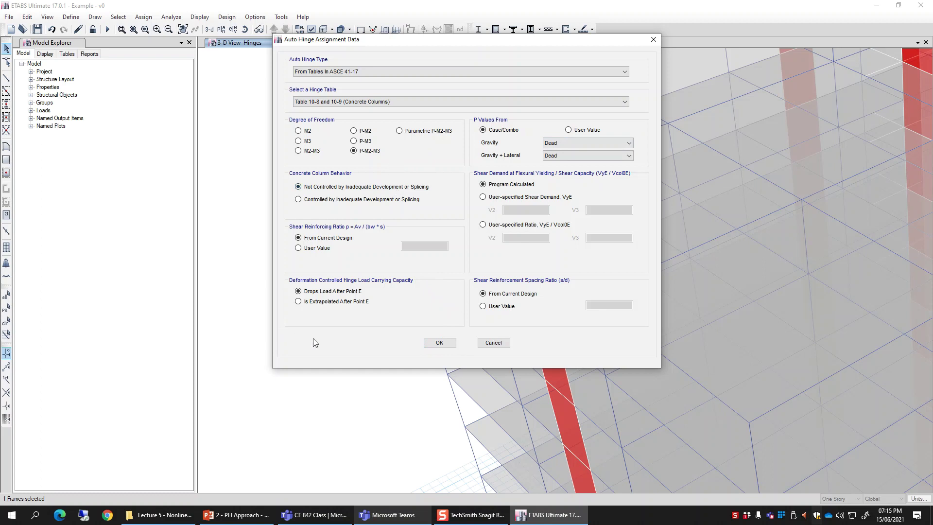
{"action": "left_click", "coordinate": [449, 346]}
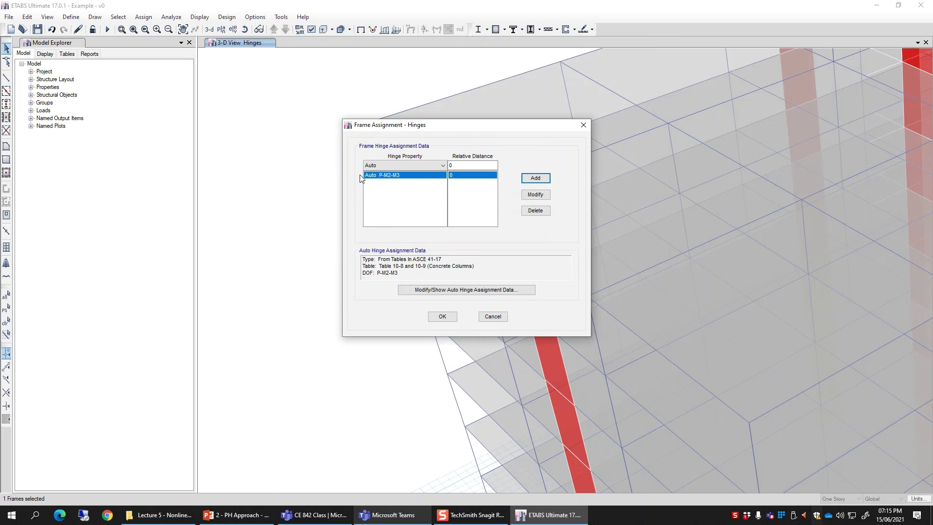
Add a second Auto P-M2-M3 hinge at relative distance 1 with the same concrete-column settings and apply the hinge assignment
{"action": "left_click", "coordinate": [469, 165]}
{"action": "type", "text": "1"}
{"action": "left_click", "coordinate": [534, 180]}
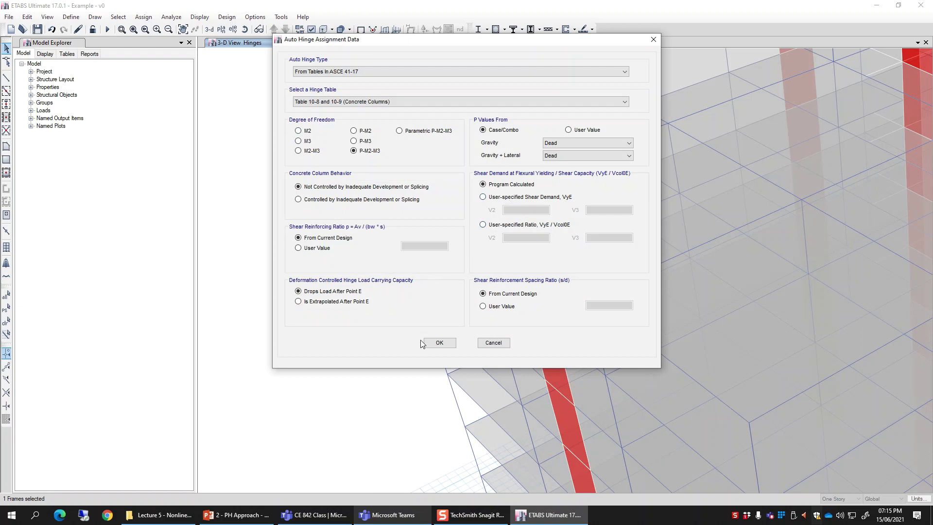
{"action": "left_click", "coordinate": [438, 343]}
{"action": "left_click", "coordinate": [443, 313]}
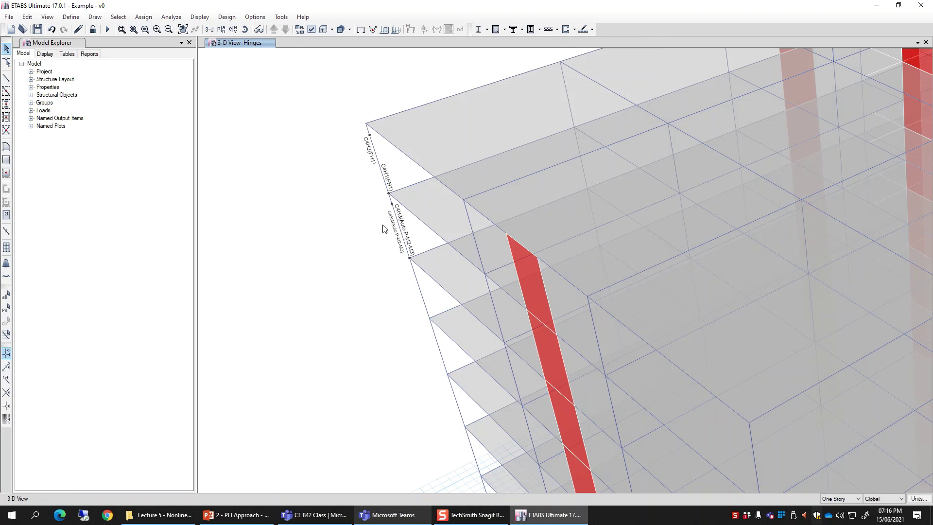
Open the frame/wall nonlinear hinge definitions and compare the list entries for the FH1-based hinges C4H1 and C4H2 with auto hinges C4H3 and C4H4
{"action": "left_click", "coordinate": [47, 17]}
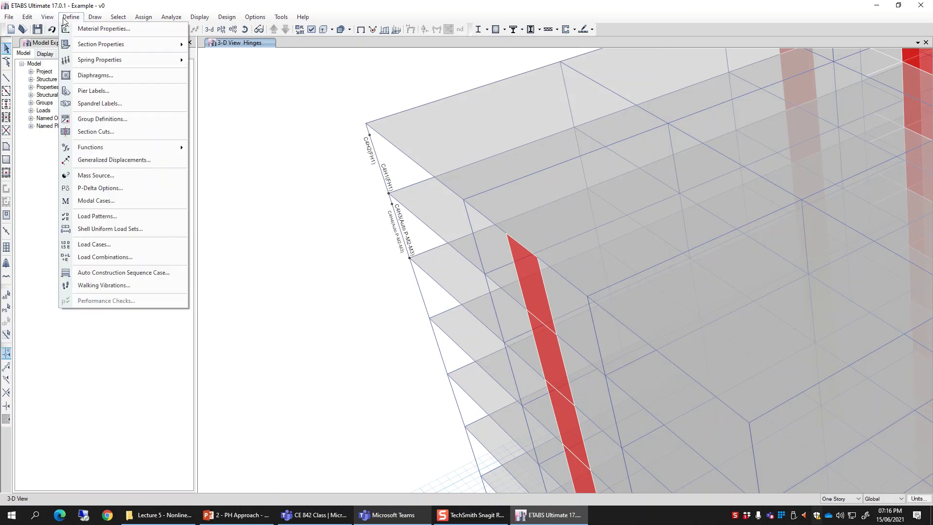
{"action": "mouse_move", "coordinate": [120, 48]}
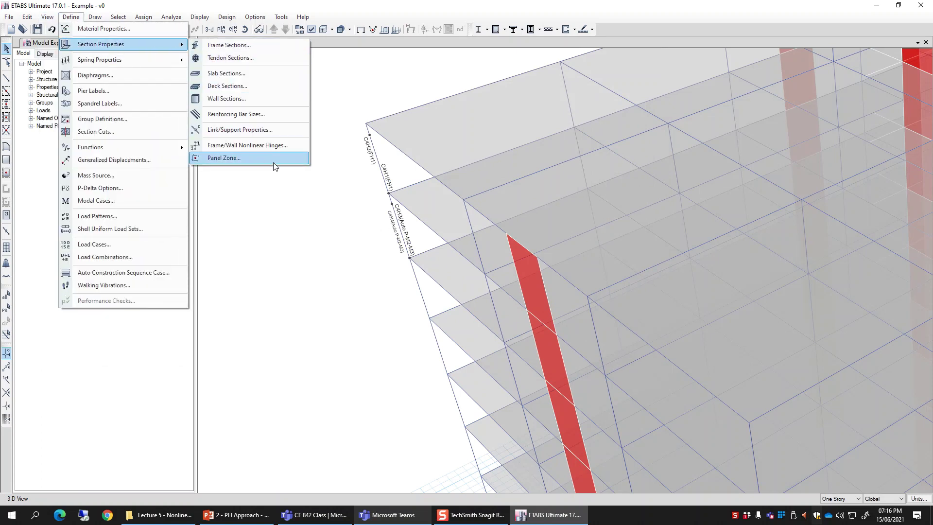
{"action": "left_click", "coordinate": [270, 146]}
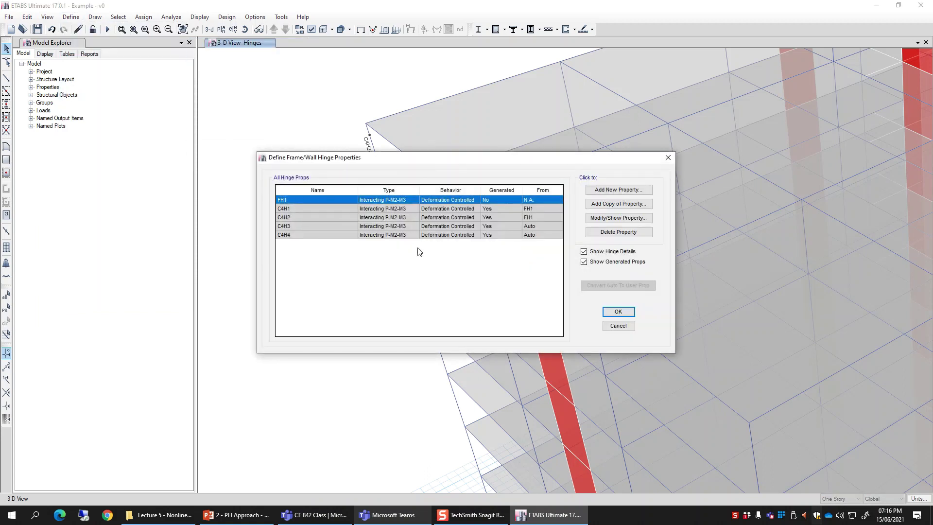
{"action": "left_click", "coordinate": [442, 227]}
{"action": "left_click_drag", "start_coordinate": [491, 158], "coordinate": [379, 203]}
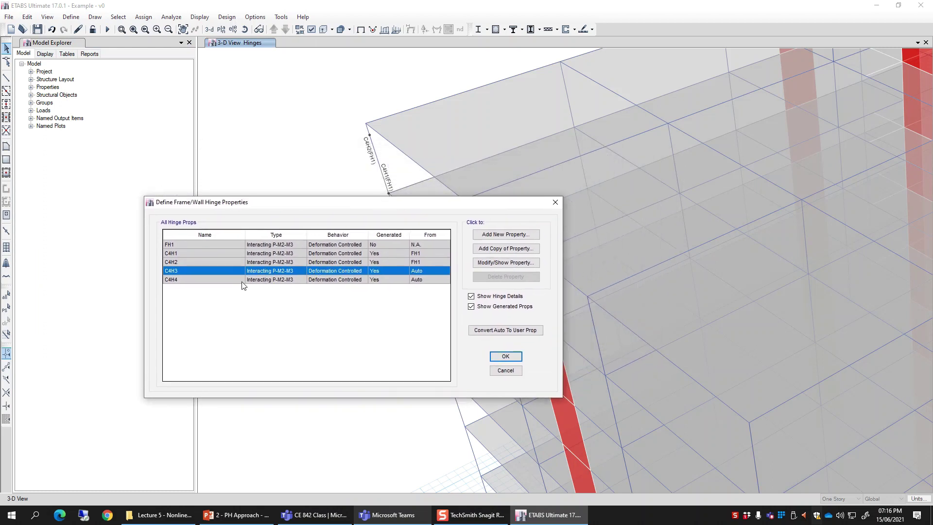
{"action": "left_click", "coordinate": [266, 277]}
{"action": "left_click", "coordinate": [267, 271]}
{"action": "left_click", "coordinate": [298, 254]}
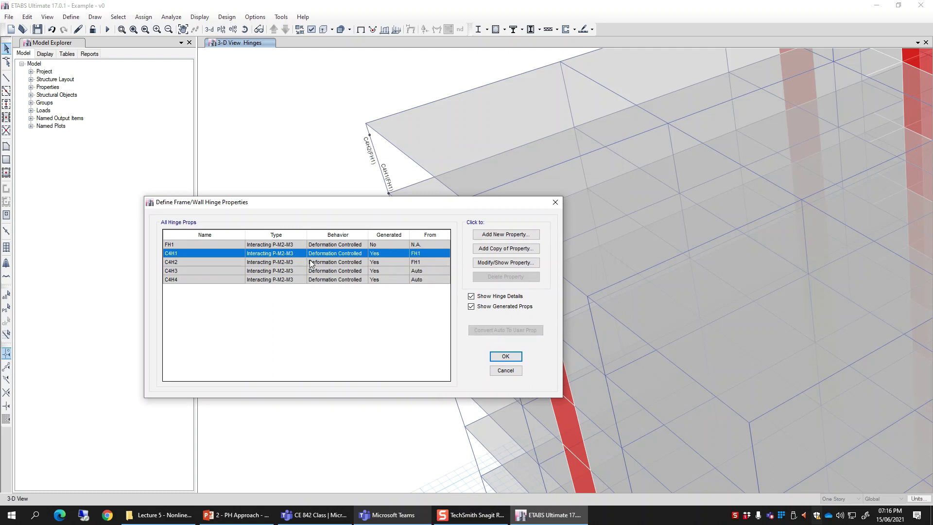
{"action": "left_click", "coordinate": [312, 262]}
{"action": "left_click", "coordinate": [286, 255]}
{"action": "left_click", "coordinate": [290, 271]}
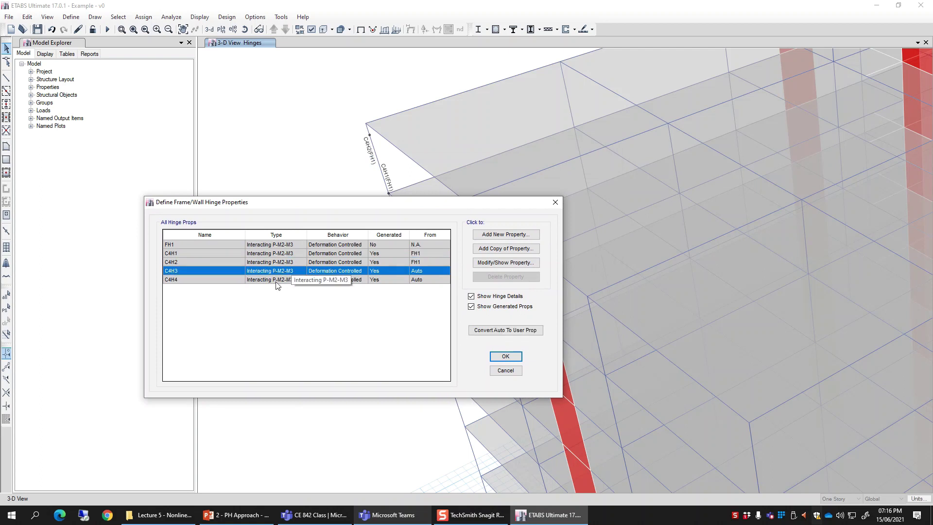
{"action": "left_click", "coordinate": [276, 282]}
{"action": "left_click", "coordinate": [296, 271]}
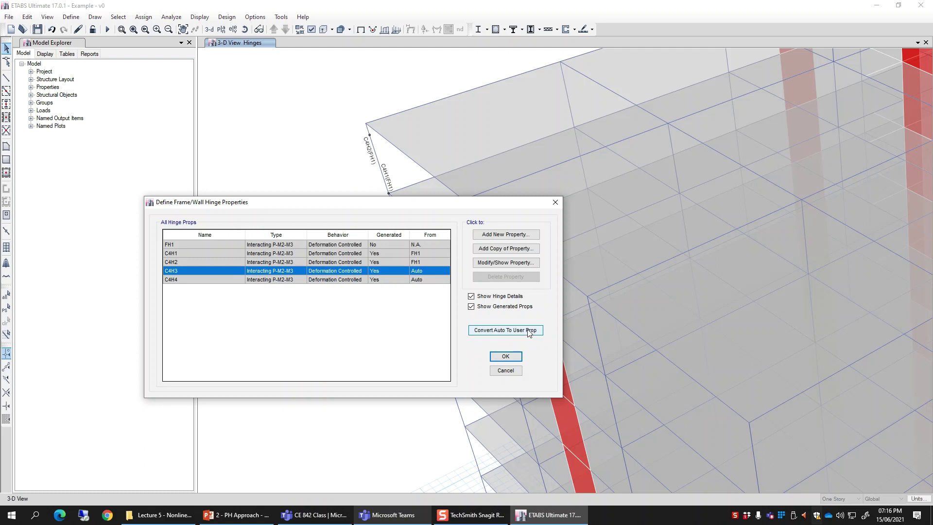
Examine the moment-rotation curve data of the generated auto hinge C4H3 without changing it
{"action": "left_click", "coordinate": [504, 264]}
{"action": "left_click", "coordinate": [468, 282]}
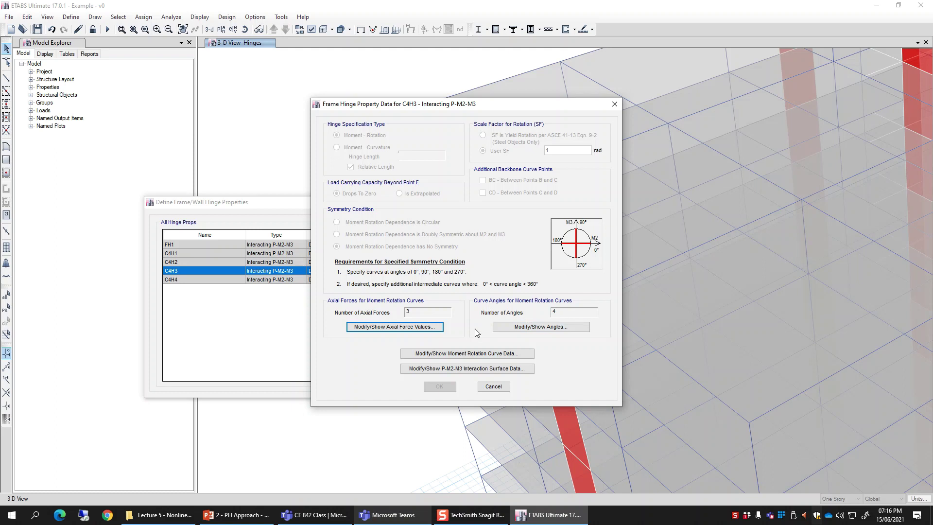
{"action": "left_click", "coordinate": [444, 353]}
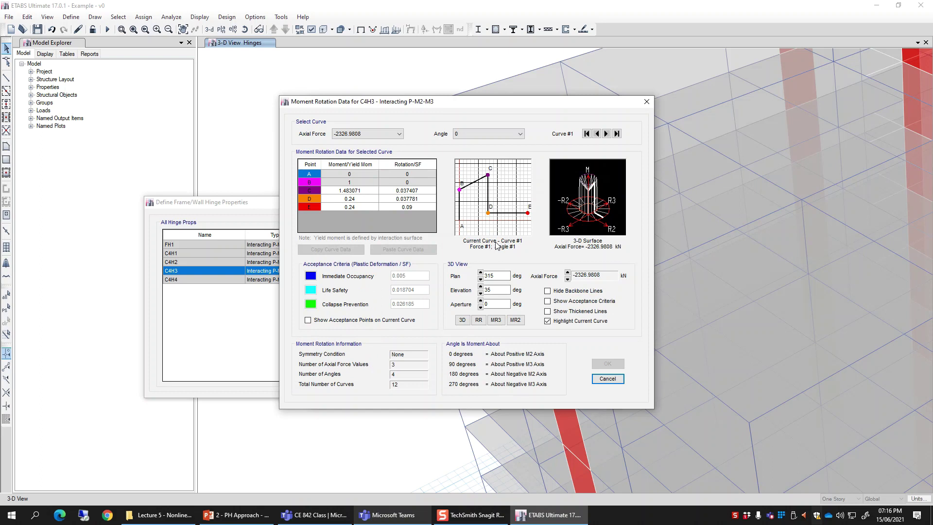
{"action": "left_click", "coordinate": [605, 380]}
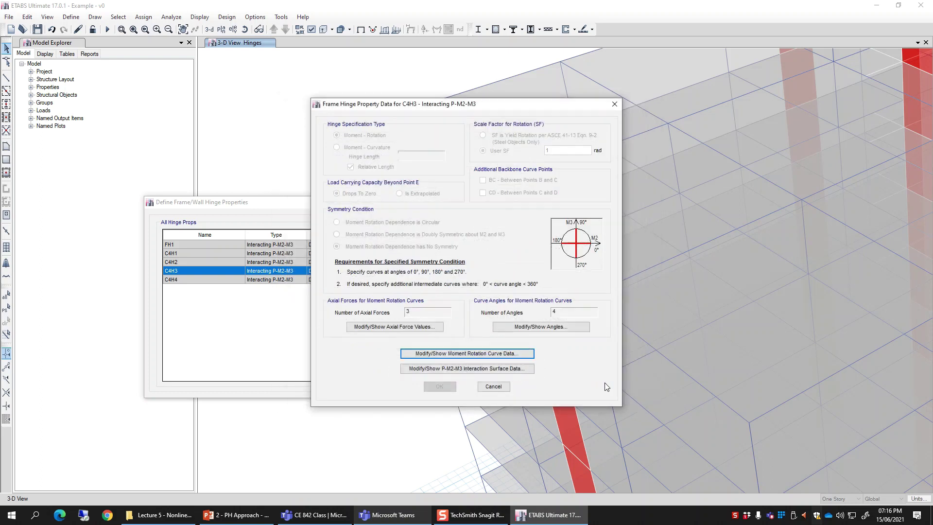
{"action": "left_click", "coordinate": [478, 353]}
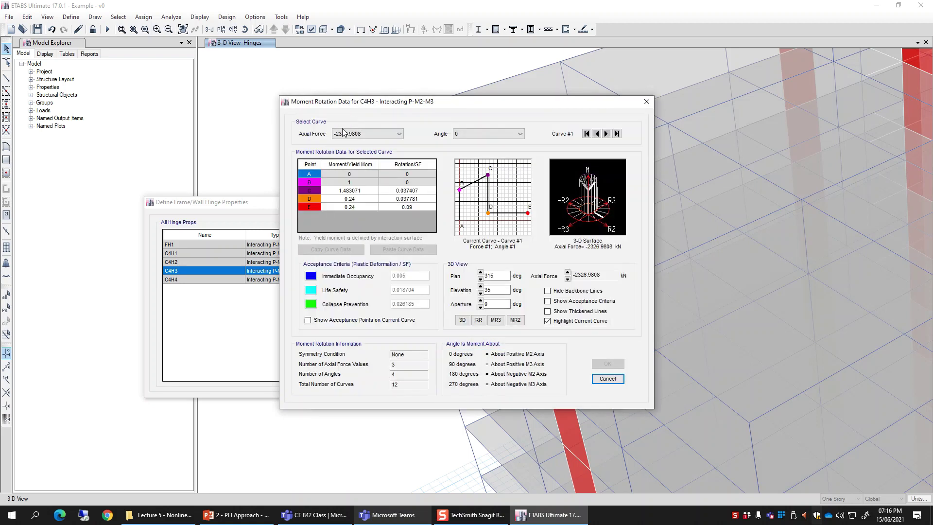
{"action": "left_click", "coordinate": [608, 379]}
Examine C4H3's user-defined P-M2-M3 interaction surface, including its curve points and plots, and return to the hinge list without changes
{"action": "left_click", "coordinate": [460, 370]}
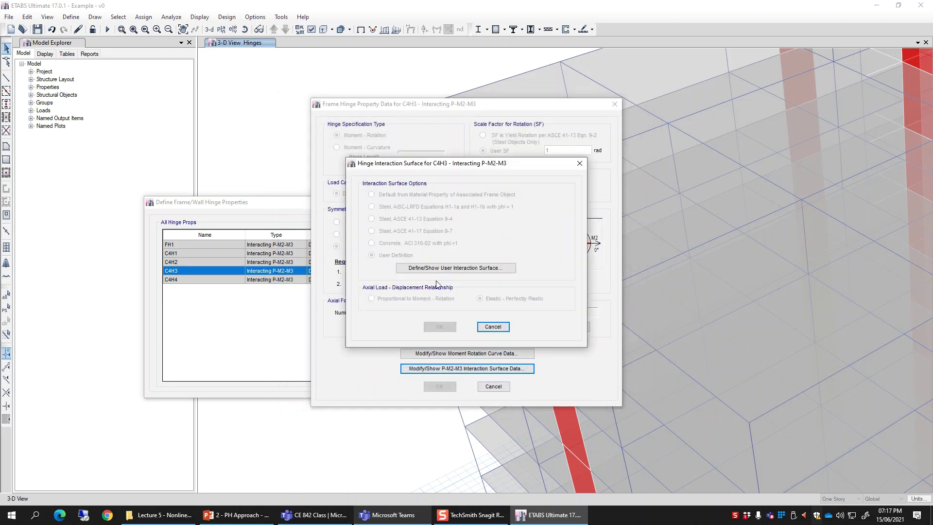
{"action": "left_click", "coordinate": [451, 269]}
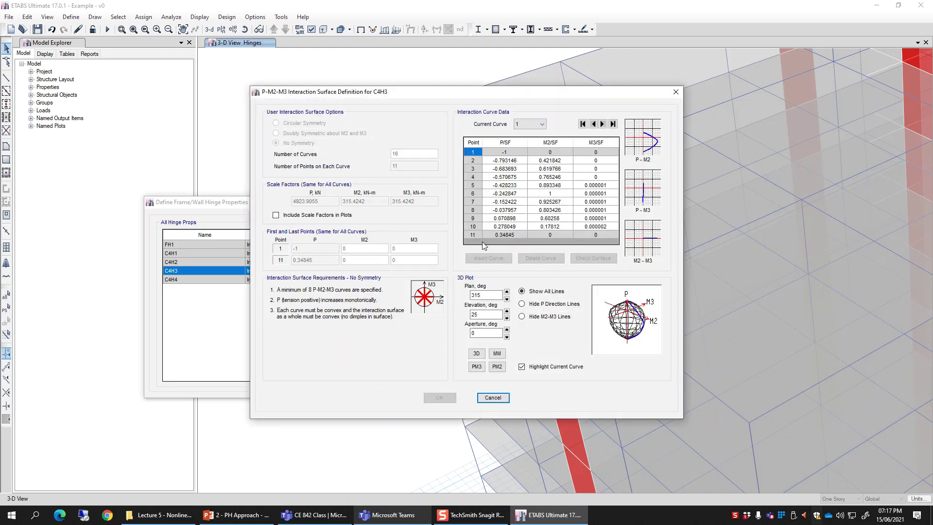
{"action": "left_click", "coordinate": [502, 399]}
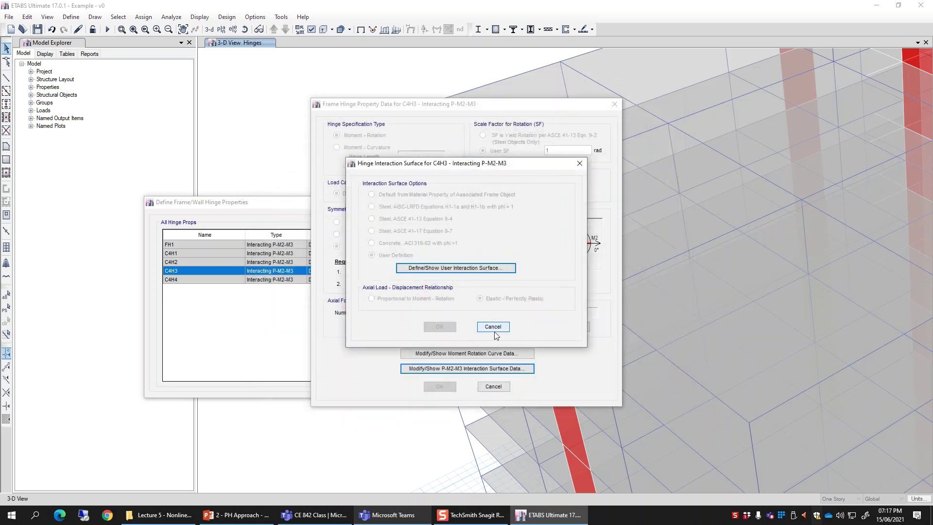
{"action": "left_click", "coordinate": [494, 334]}
{"action": "left_click", "coordinate": [494, 387]}
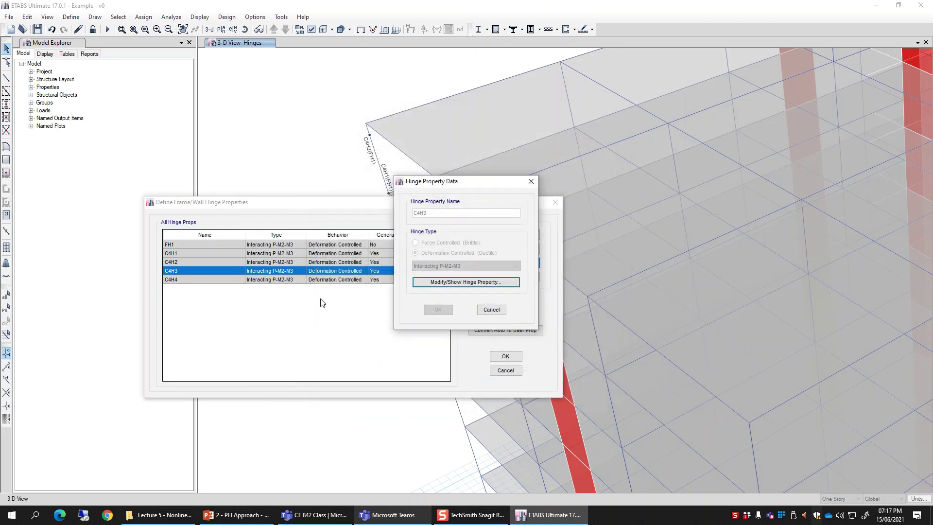
{"action": "left_click", "coordinate": [479, 312]}
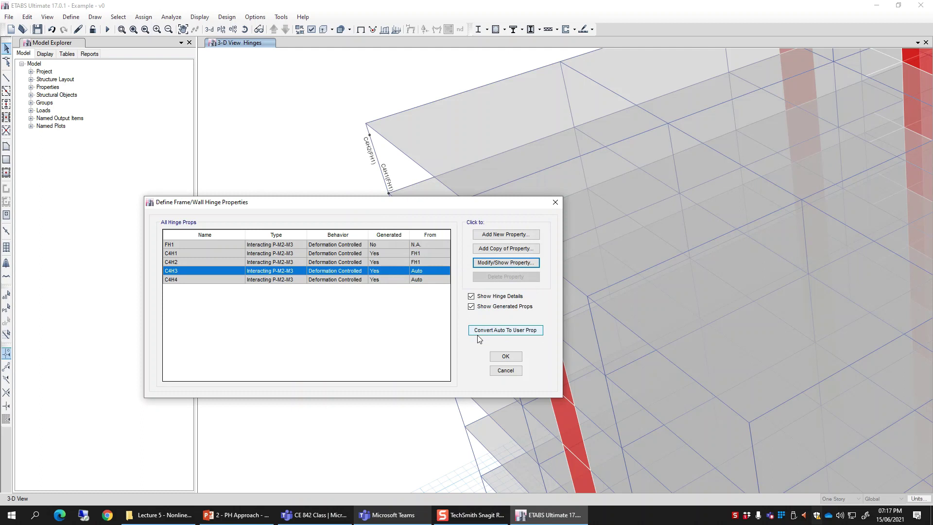
Convert the auto hinge C4H3 to a user property and check its hinge options and moment-rotation curve data without editing them
{"action": "left_click", "coordinate": [424, 271]}
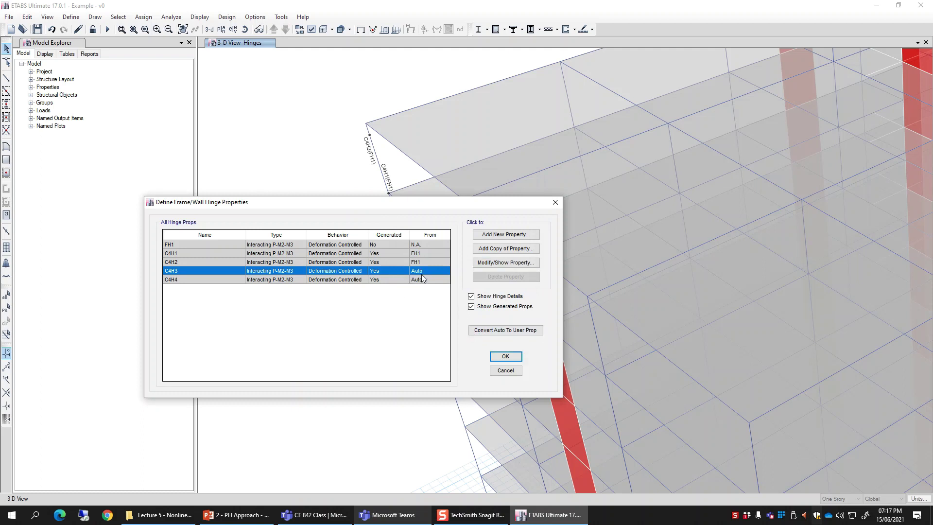
{"action": "left_click", "coordinate": [494, 332]}
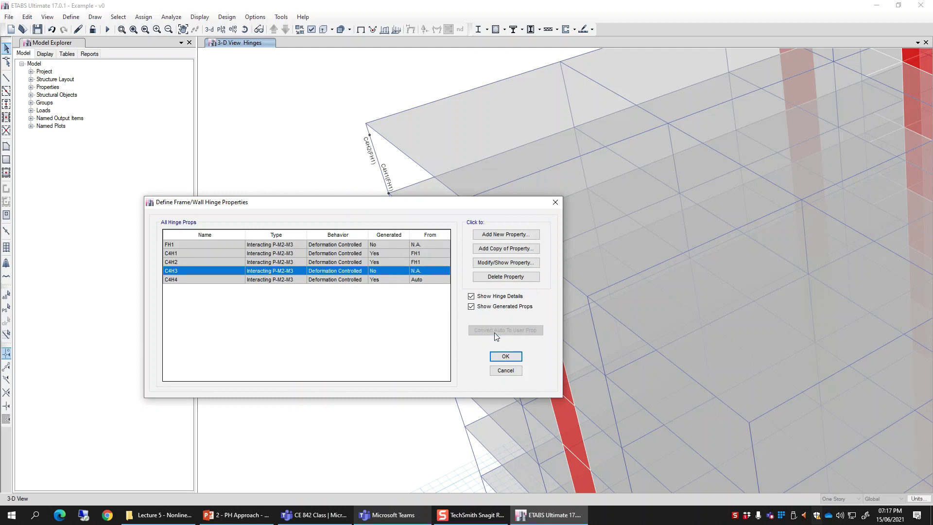
{"action": "left_click", "coordinate": [505, 265]}
{"action": "left_click", "coordinate": [450, 282]}
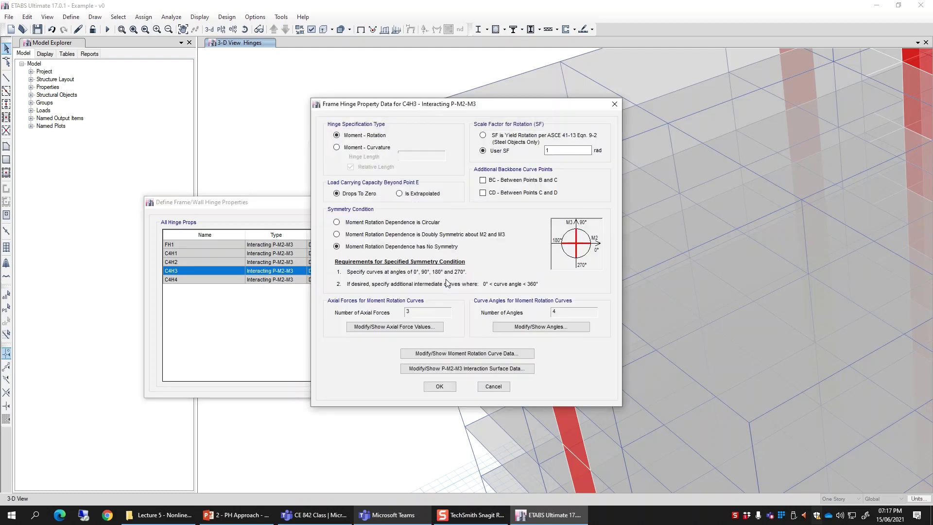
{"action": "left_click", "coordinate": [426, 353]}
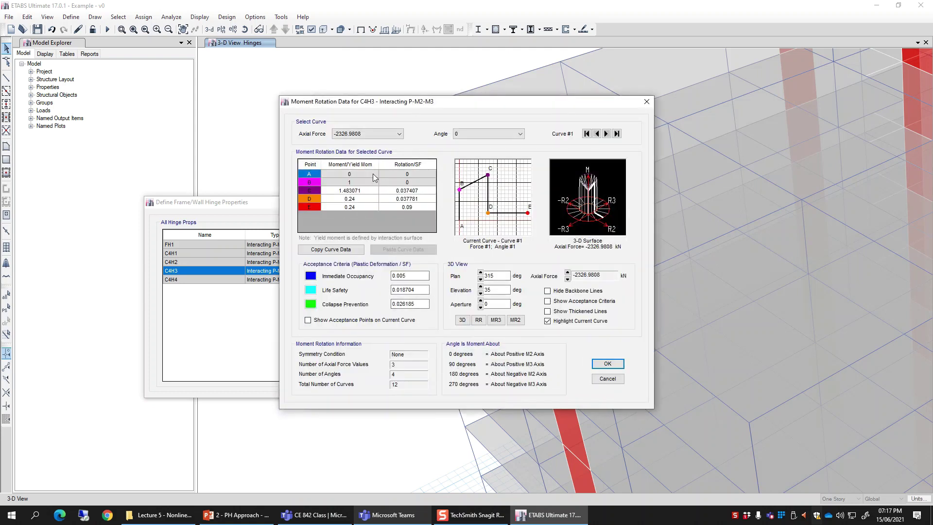
{"action": "left_click", "coordinate": [606, 379]}
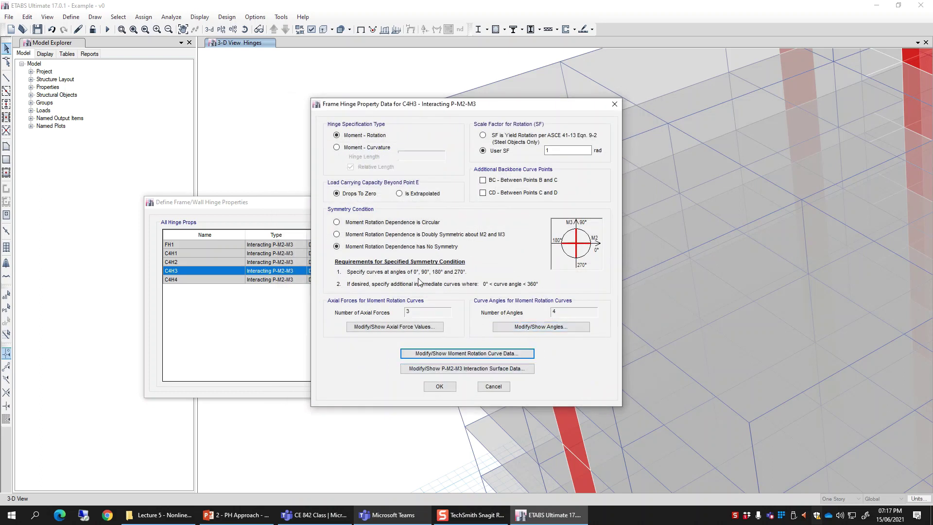
{"action": "left_click", "coordinate": [494, 387]}
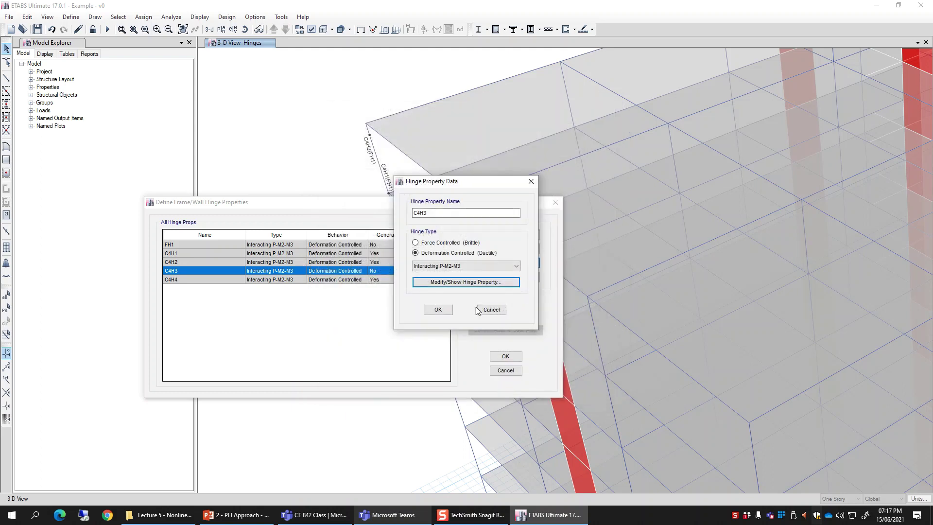
{"action": "left_click", "coordinate": [490, 311]}
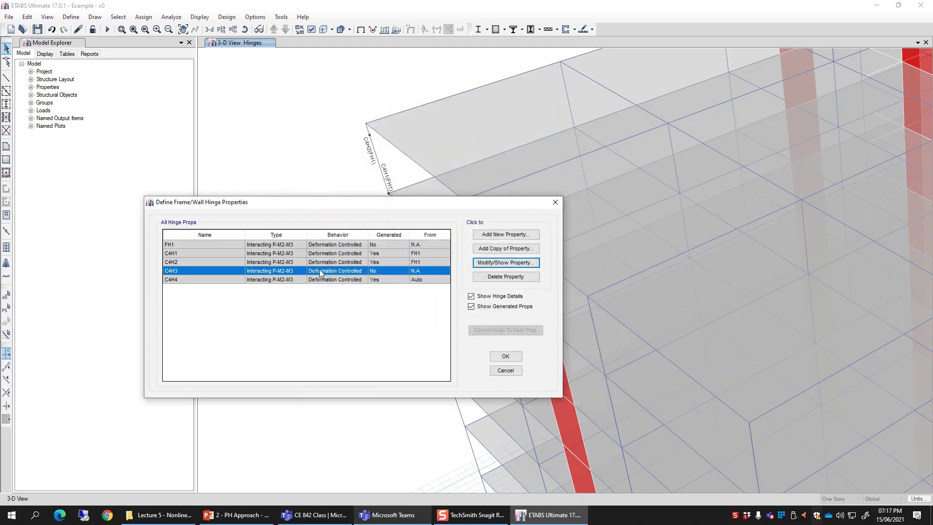